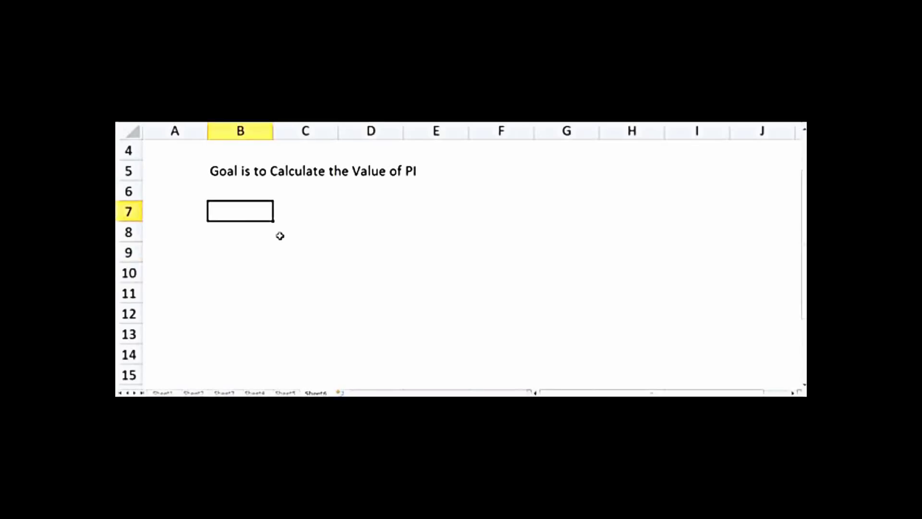
# Enter the formula =RAND() in cell B7.
pyautogui.write('=')
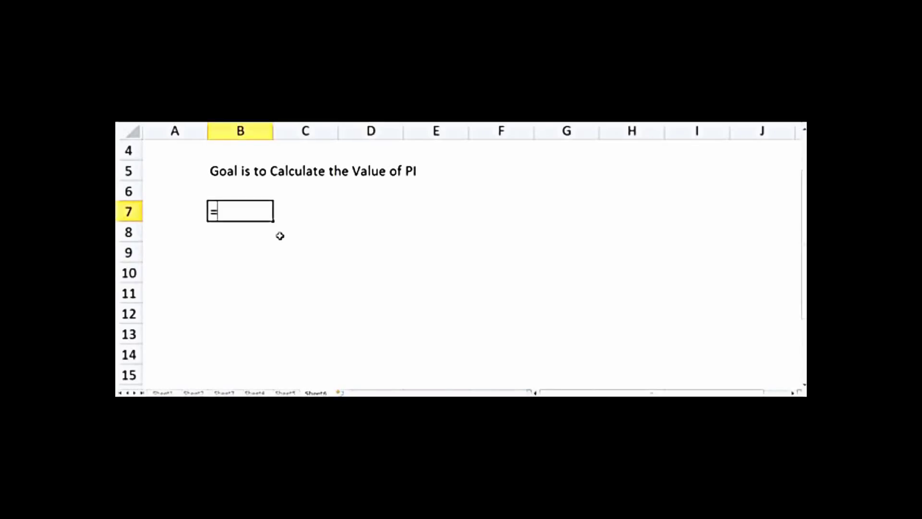
pyautogui.write('rand()')
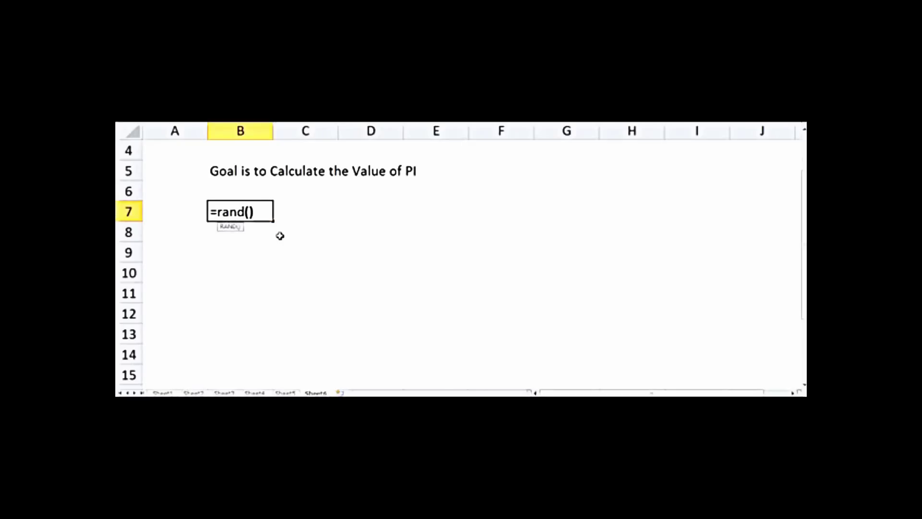
pyautogui.press('Return')
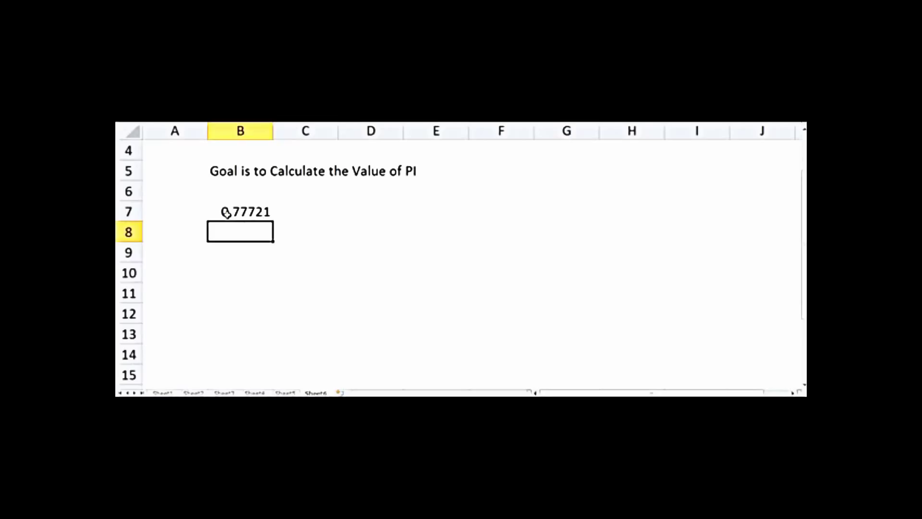
# Re-enter the RAND formula in B7 several times to see which random numbers it generates.
pyautogui.click(260, 211)
pyautogui.doubleClick(259, 211)
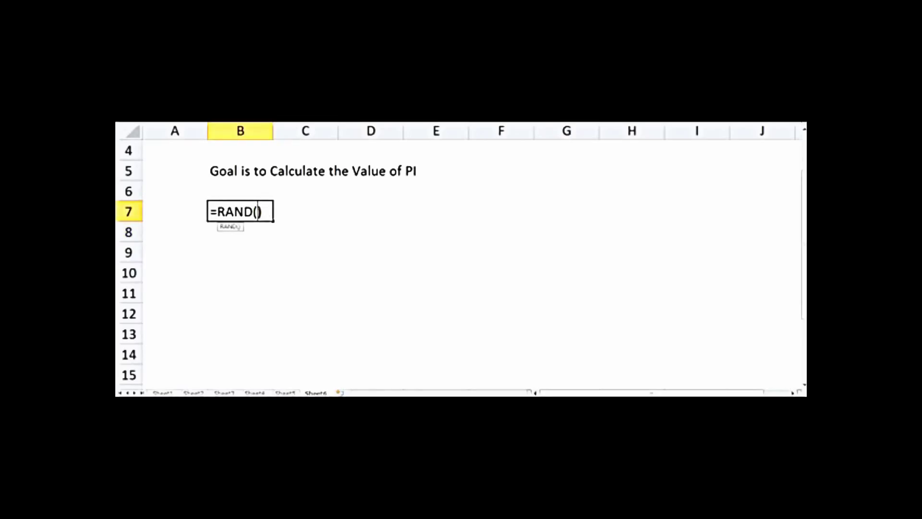
pyautogui.press('Return')
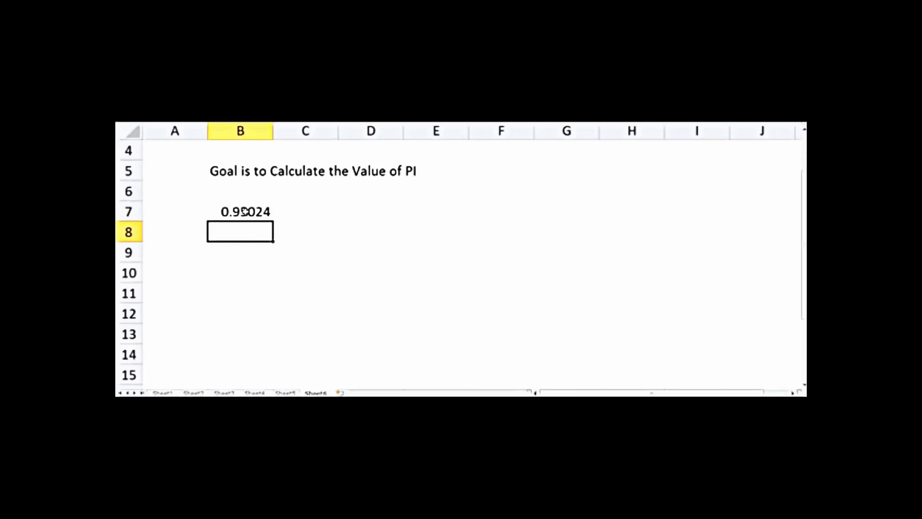
pyautogui.doubleClick(253, 211)
pyautogui.press('Return')
pyautogui.click(239, 195)
pyautogui.doubleClick(246, 212)
pyautogui.press('Return')
# Change the formula in B7 to =1-2*RAND().
pyautogui.doubleClick(244, 211)
pyautogui.click(217, 211)
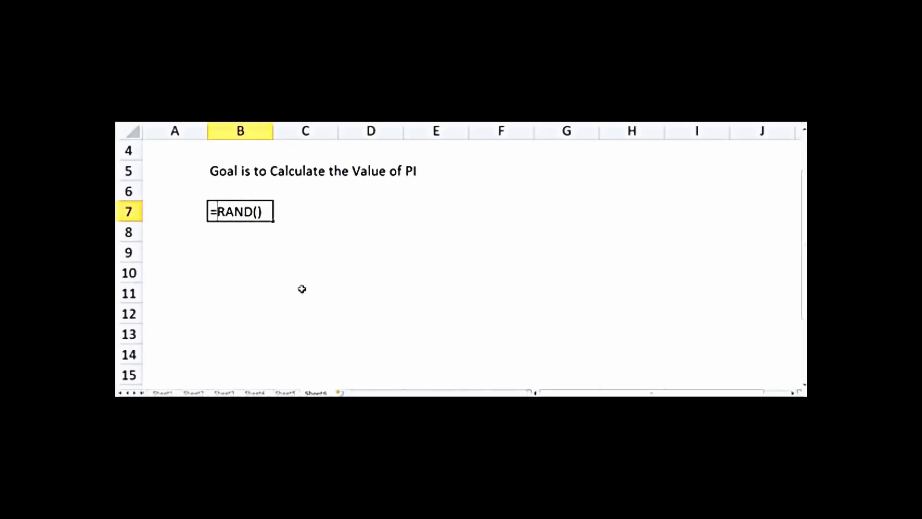
pyautogui.write('1-2*')
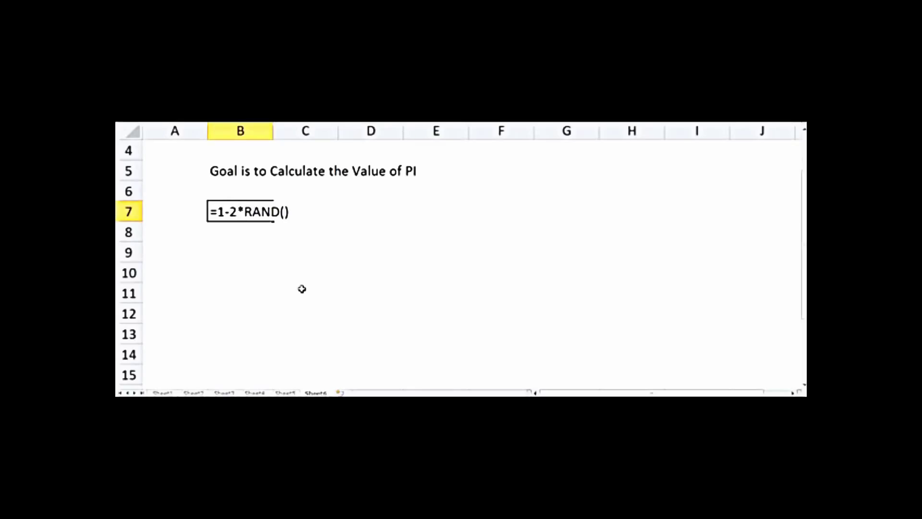
pyautogui.press('Return')
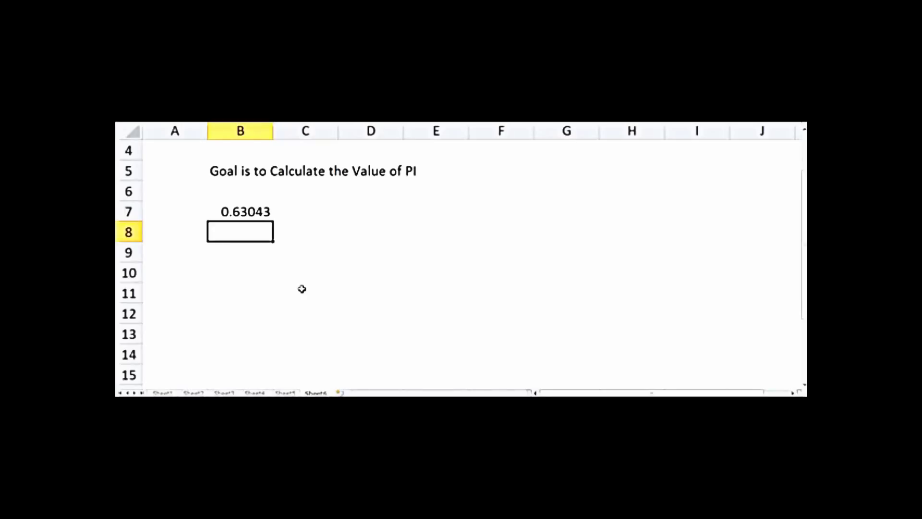
# Re-evaluate the 1-2*RAND() formula in B7 twice to check the range of its values.
pyautogui.doubleClick(237, 211)
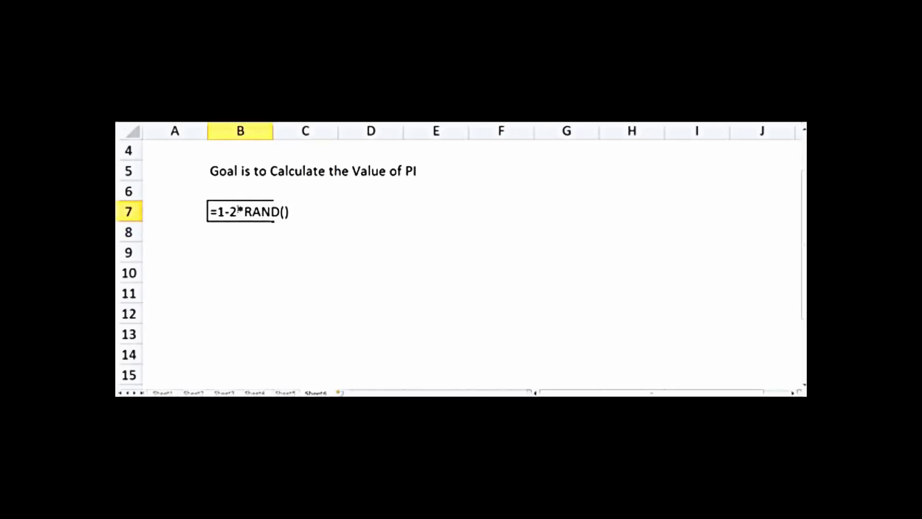
pyautogui.press('Return')
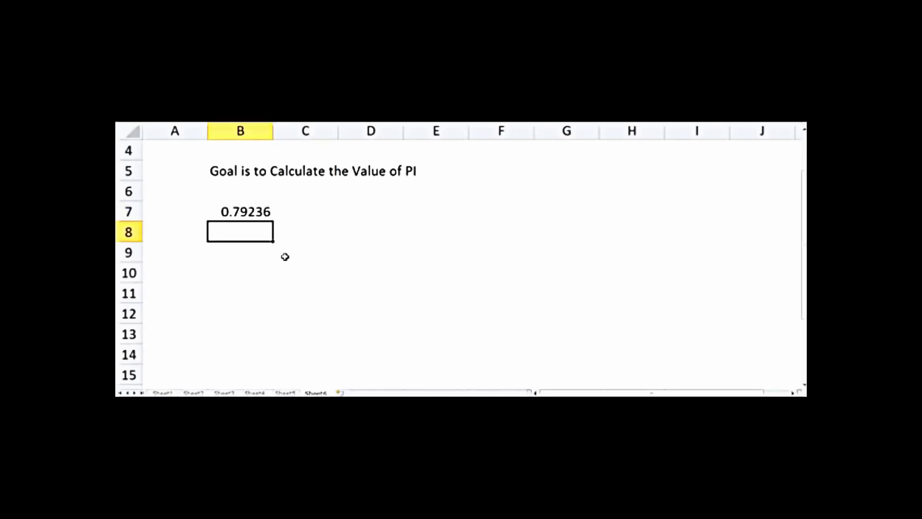
pyautogui.doubleClick(259, 211)
pyautogui.press('Return')
# Copy the formula from B7 into C7 and recalculate both random values.
pyautogui.click(263, 213)
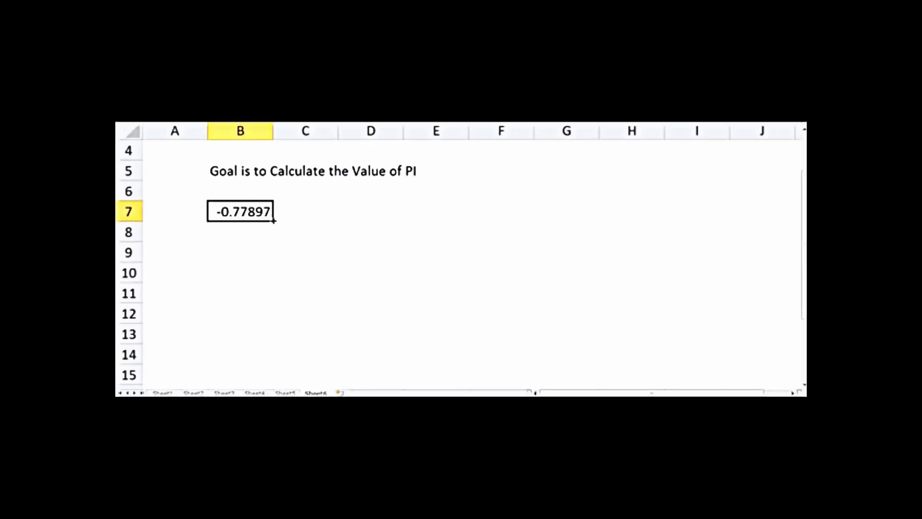
pyautogui.moveTo(275, 221); pyautogui.dragTo(339, 222)
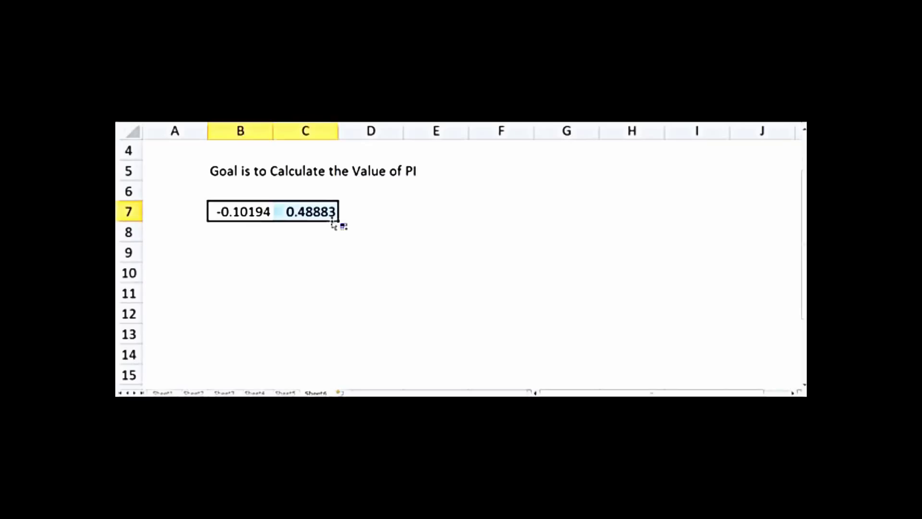
pyautogui.click(312, 272)
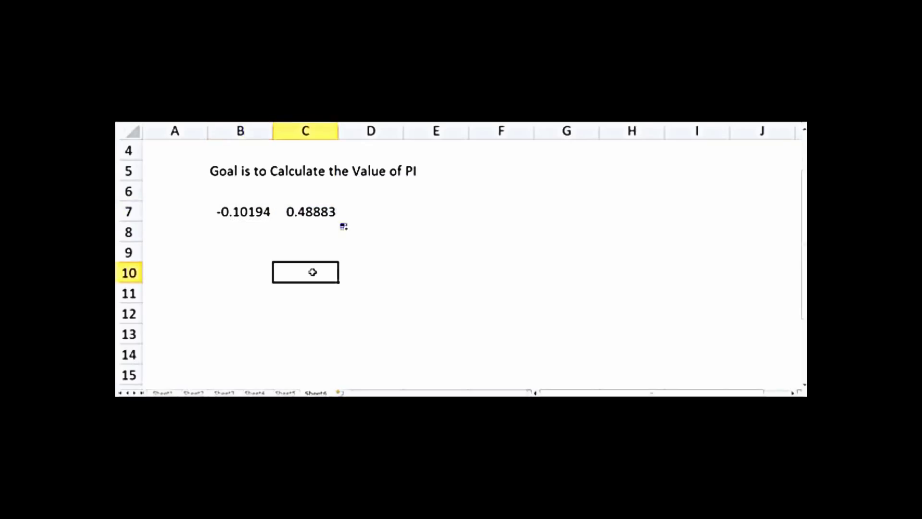
pyautogui.click(235, 213)
pyautogui.click(310, 212)
pyautogui.click(274, 255)
pyautogui.press('F9')
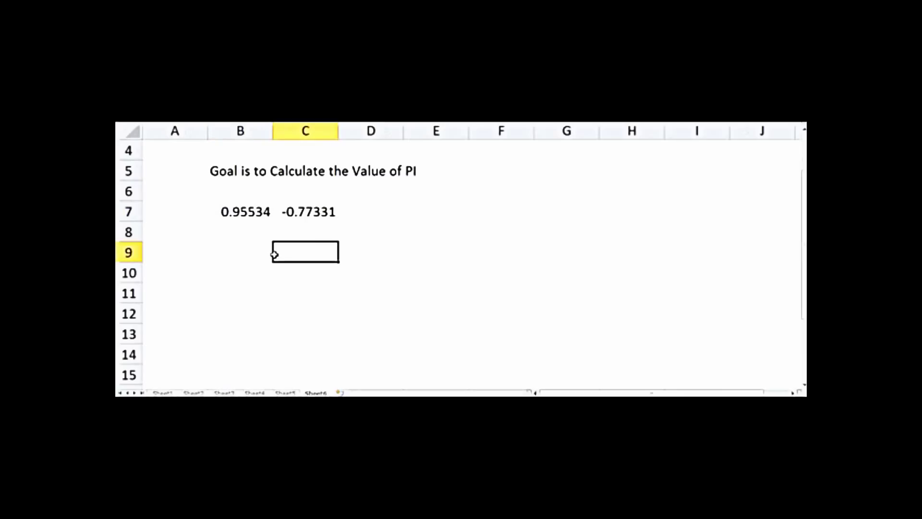
# Number the rows in column A from 1 to 9, starting in A7 and extending the series to A15.
pyautogui.click(190, 210)
pyautogui.write('1')
pyautogui.press('Return')
pyautogui.click(189, 210)
pyautogui.click(190, 233)
pyautogui.write('2')
pyautogui.press('Return')
pyautogui.moveTo(190, 210); pyautogui.dragTo(208, 382)
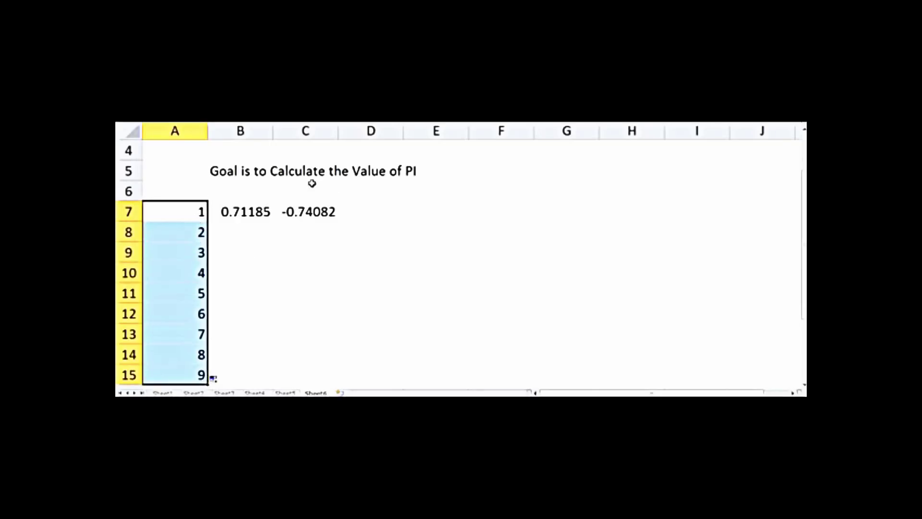
# Fill the random formulas from B7:C7 down to row 15.
pyautogui.click(242, 212)
pyautogui.moveTo(243, 212); pyautogui.dragTo(323, 383)
pyautogui.click(393, 329)
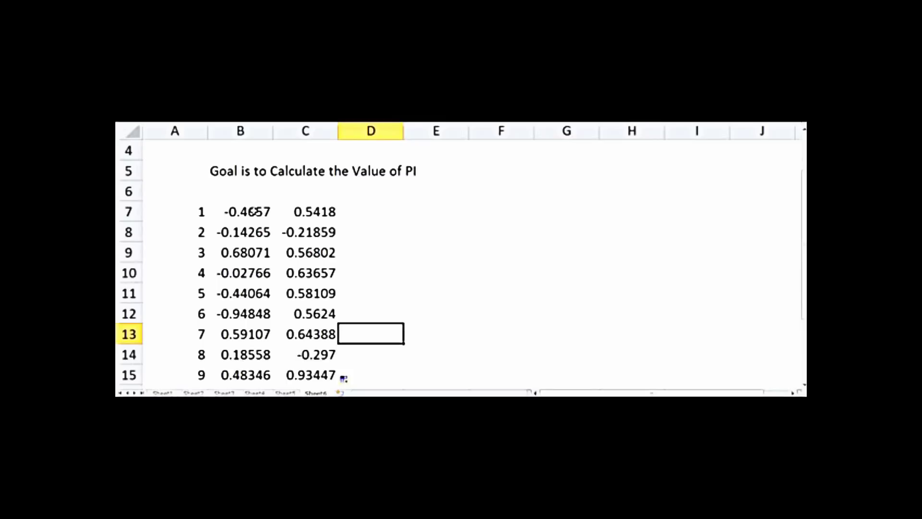
# Label the two random-number columns X in B6 and Y in C6.
pyautogui.click(258, 192)
pyautogui.write('X')
pyautogui.press('Return')
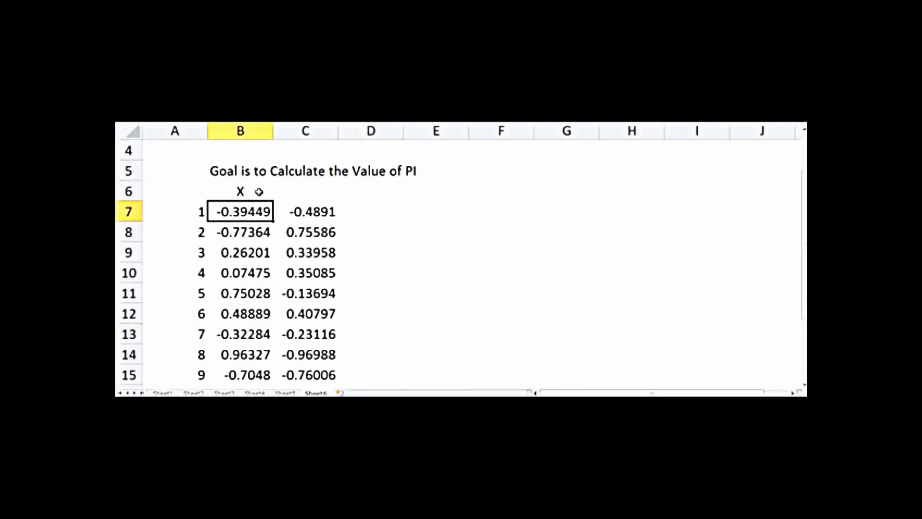
pyautogui.click(298, 190)
pyautogui.write('Y')
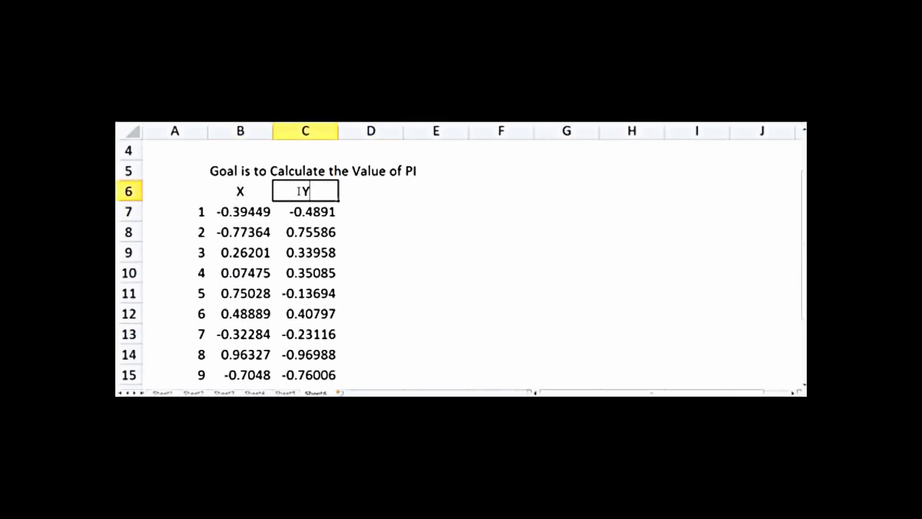
pyautogui.press('Return')
pyautogui.click(385, 263)
pyautogui.press('Down')
pyautogui.press('Down')
pyautogui.press('Down')
pyautogui.press('Down')
pyautogui.press('Down')
pyautogui.press('Down')
pyautogui.press('Down')
pyautogui.press('Down')
pyautogui.press('Down')
pyautogui.press('Down')
pyautogui.press('Down')
pyautogui.press('Down')
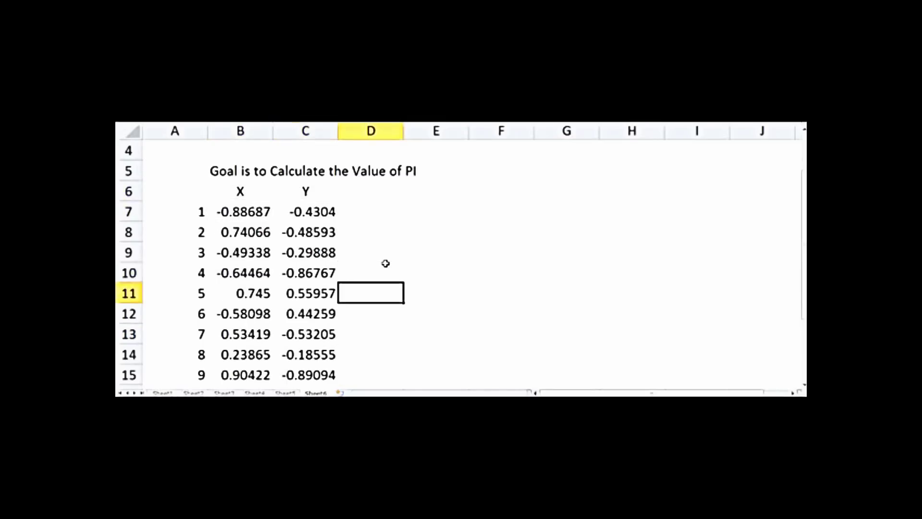
# Extend the row numbering and the X and Y formulas down to number 1000 in row 1006.
pyautogui.click(191, 212)
pyautogui.moveTo(190, 212); pyautogui.dragTo(308, 178)
pyautogui.moveTo(308, 134); pyautogui.dragTo(287, 334)
pyautogui.click(460, 327)
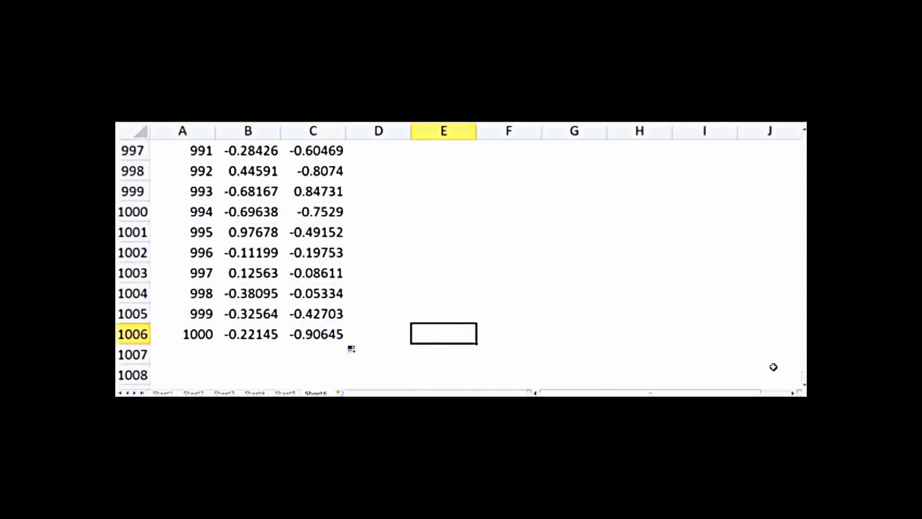
# Insert a markers-only scatter chart of columns B and C, placed beside the data and reduced to about columns F to I.
pyautogui.moveTo(804, 382); pyautogui.dragTo(797, 126)
pyautogui.click(442, 228)
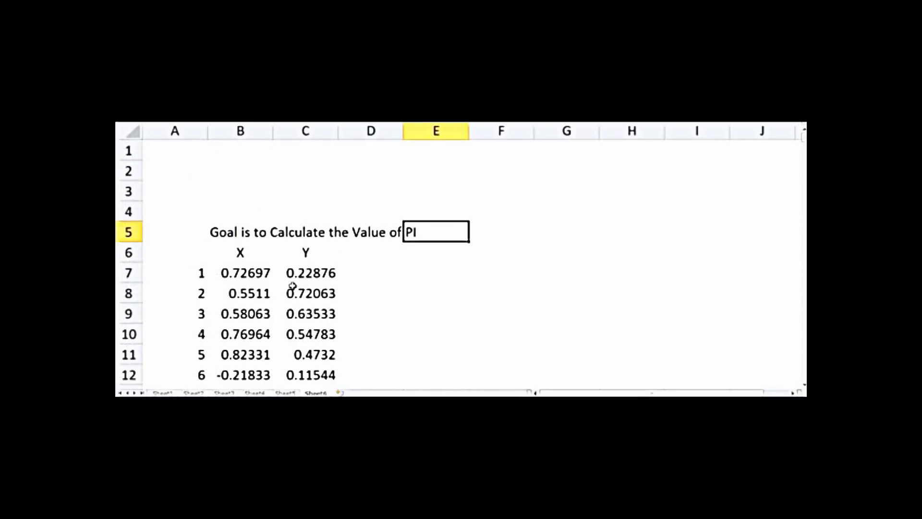
pyautogui.moveTo(236, 130); pyautogui.dragTo(324, 133)
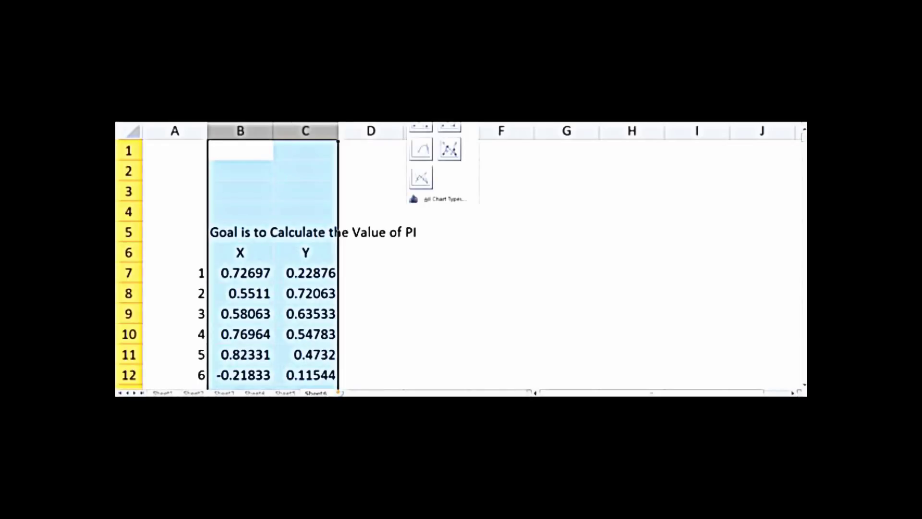
pyautogui.click(421, 128)
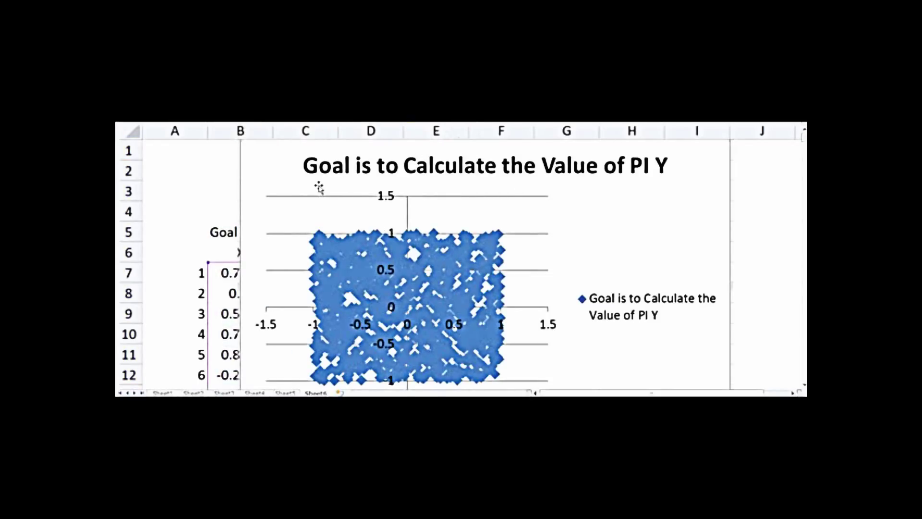
pyautogui.moveTo(240, 146); pyautogui.dragTo(405, 199)
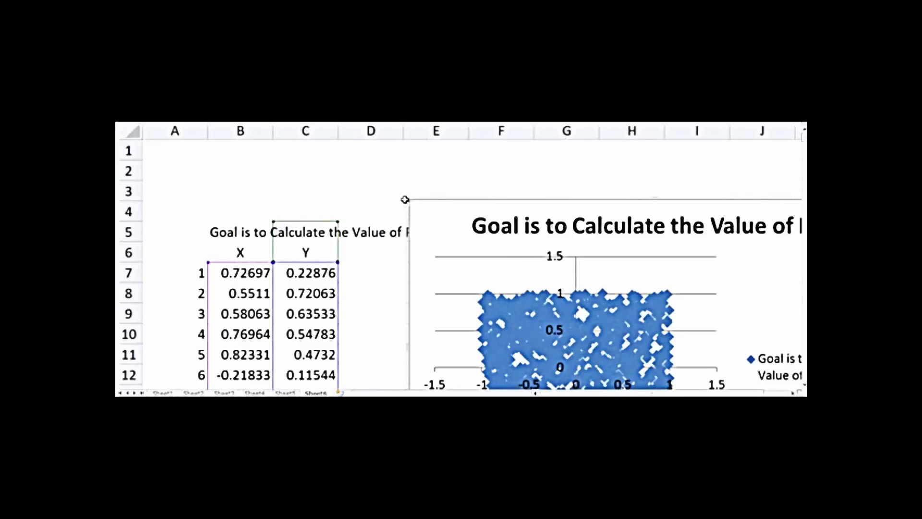
pyautogui.moveTo(408, 197); pyautogui.dragTo(539, 185)
# Delete the scatter chart's title and legend.
pyautogui.click(563, 237)
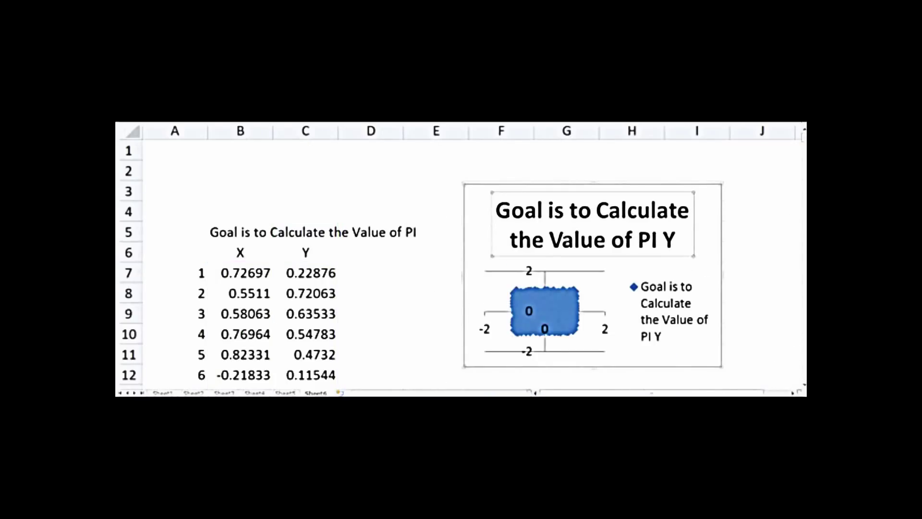
pyautogui.press('Delete')
pyautogui.click(684, 260)
pyautogui.press('Delete')
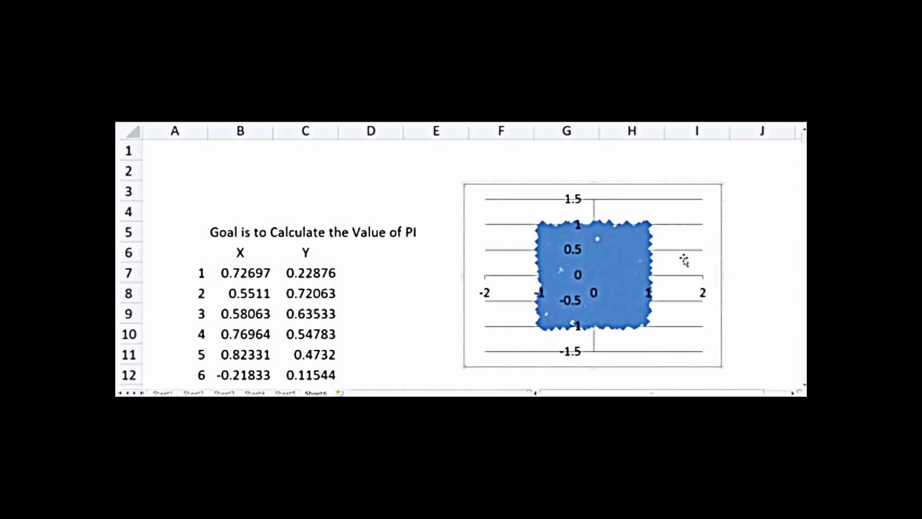
pyautogui.click(742, 331)
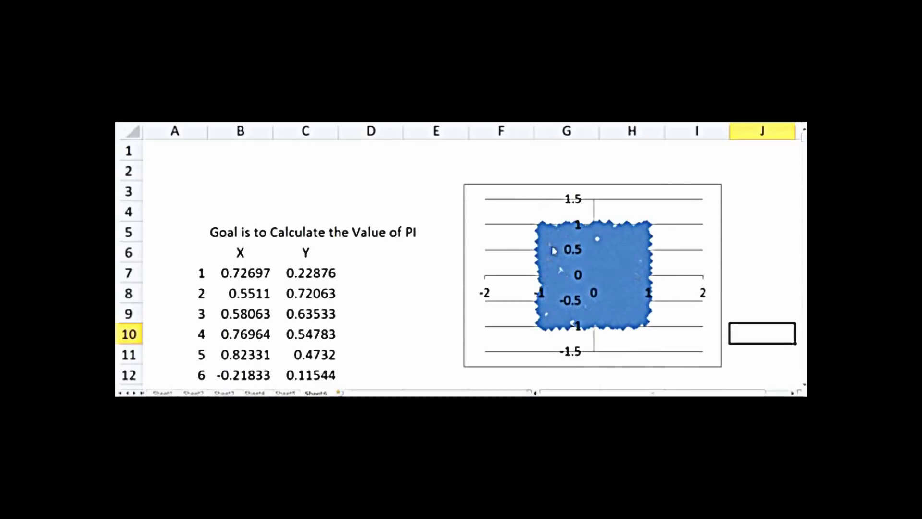
# Move the chart away from the data so it starts near column G, row 5, leaving columns D to F free.
pyautogui.click(651, 186)
pyautogui.moveTo(651, 185); pyautogui.dragTo(721, 192)
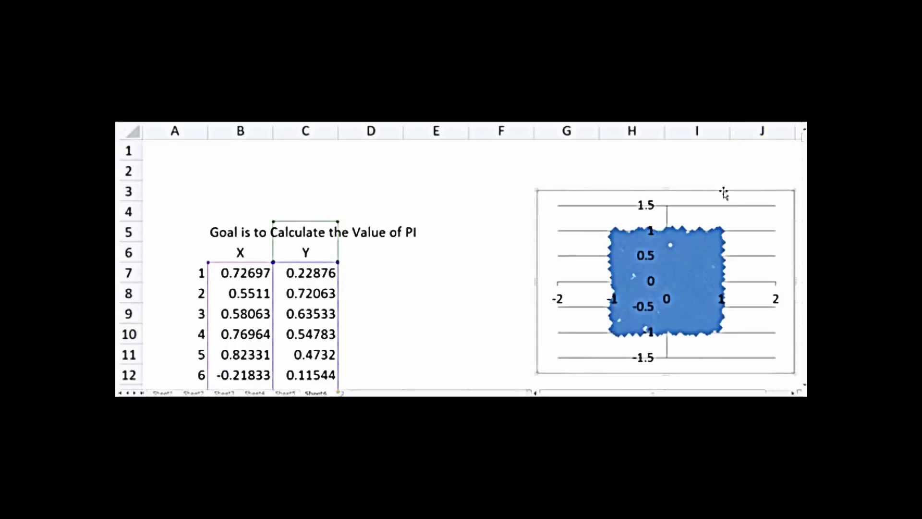
pyautogui.click(368, 271)
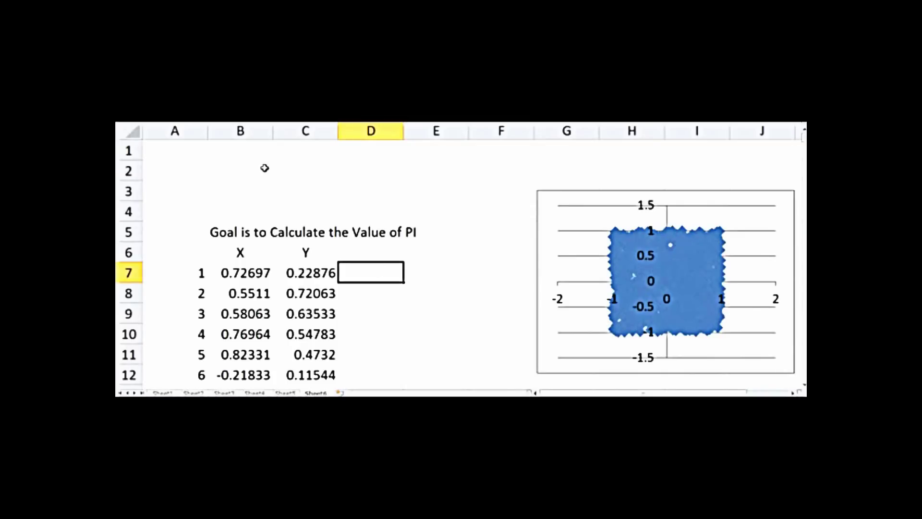
pyautogui.moveTo(587, 192); pyautogui.dragTo(640, 232)
pyautogui.click(434, 192)
pyautogui.write('X')
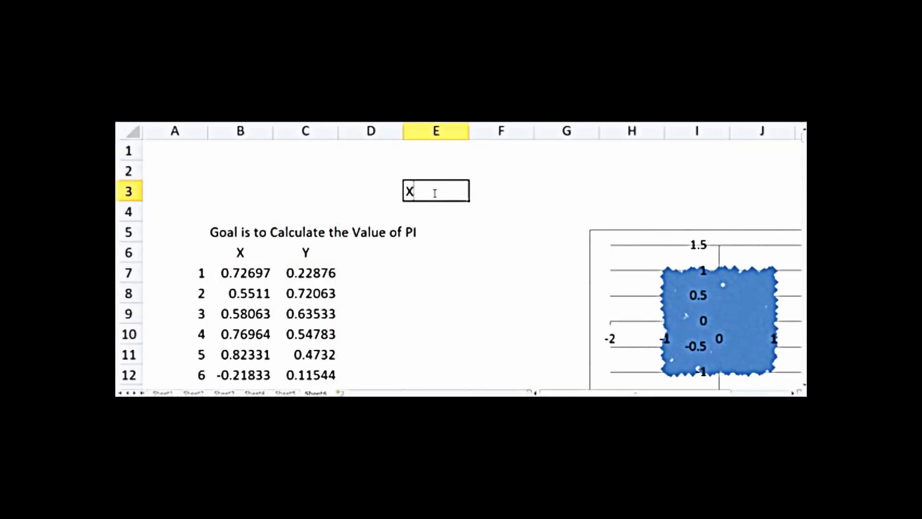
pyautogui.press('BackSpace')
# Enter =IF((B7^2+C7^2)<1,B7,0) in D7 to keep the X value only for points inside the unit circle.
pyautogui.click(376, 272)
pyautogui.press('F9')
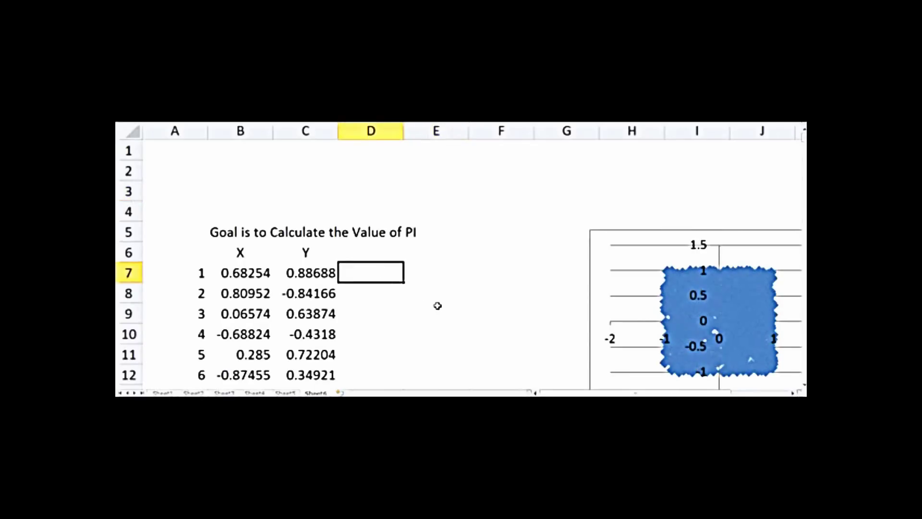
pyautogui.write('=')
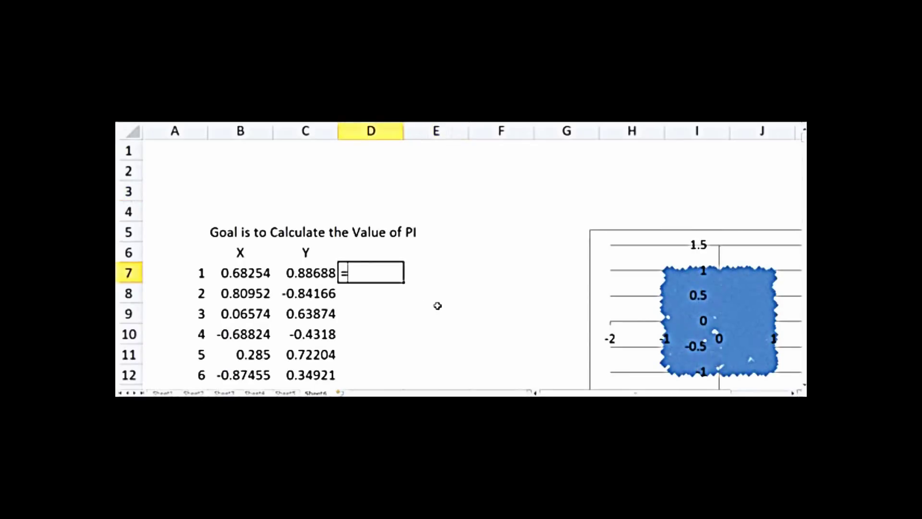
pyautogui.write('if')
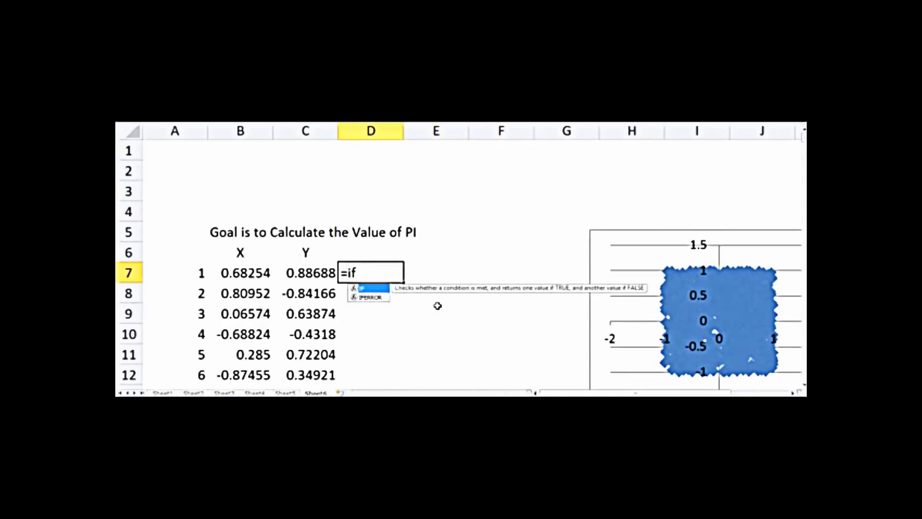
pyautogui.write('(')
pyautogui.click(245, 275)
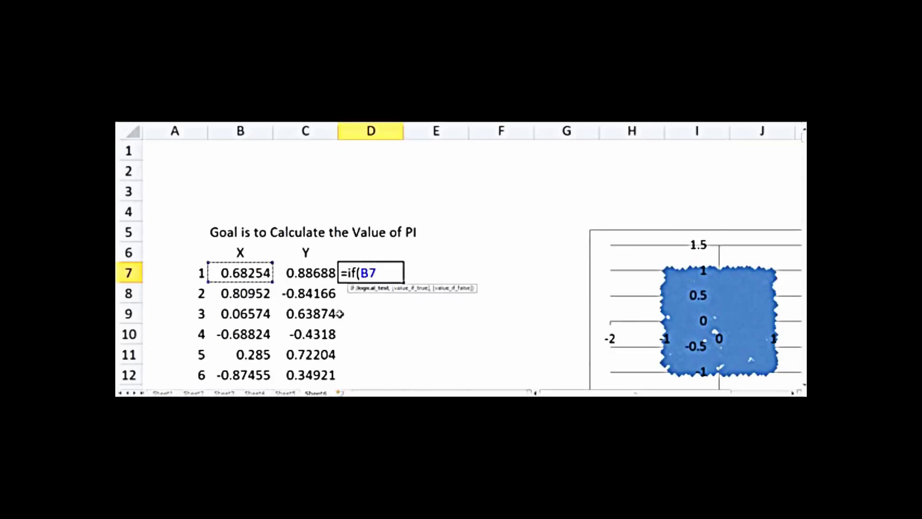
pyautogui.write('^2+')
pyautogui.click(309, 275)
pyautogui.write('^2')
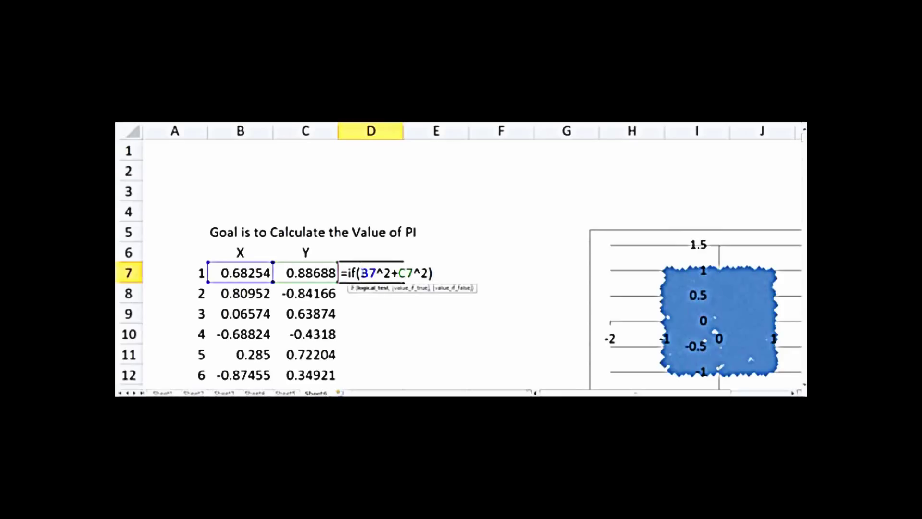
pyautogui.click(361, 273)
pyautogui.write('(')
pyautogui.click(449, 270)
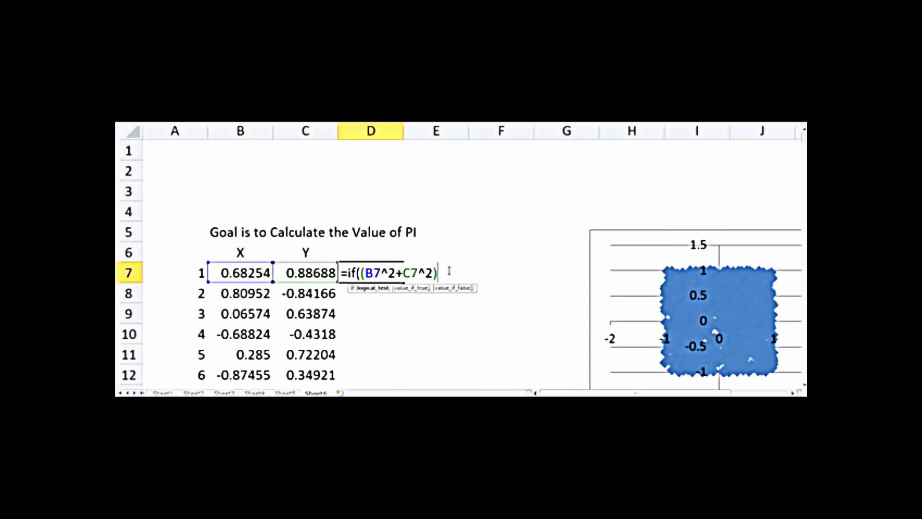
pyautogui.write('<1,')
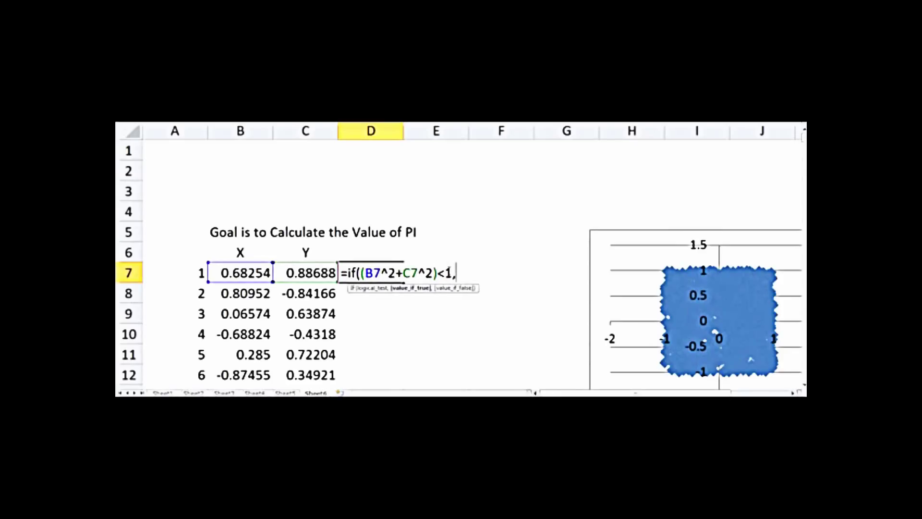
pyautogui.click(250, 272)
pyautogui.write(',0')
pyautogui.press('Return')
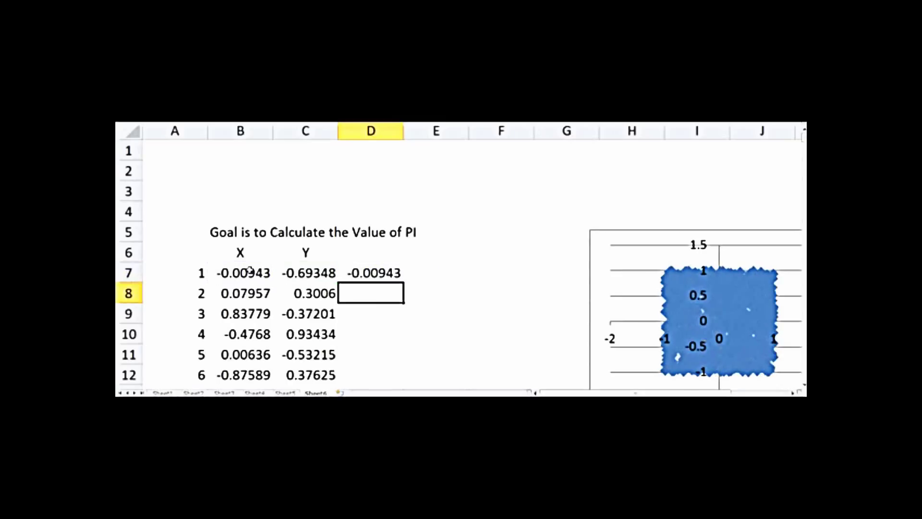
# Copy the D7 formula text into E7 and make it return C7 instead: =IF((B7^2+C7^2)<1,C7,0).
pyautogui.click(357, 269)
pyautogui.doubleClick(364, 269)
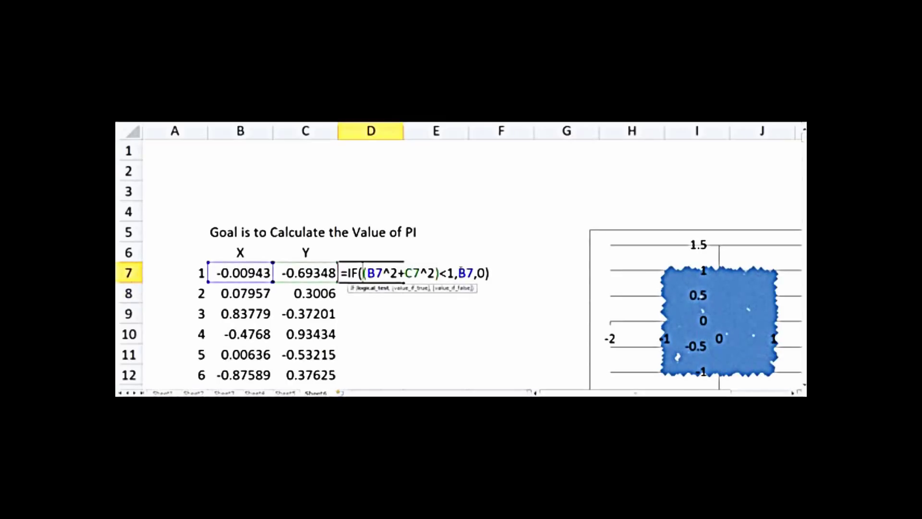
pyautogui.moveTo(494, 274); pyautogui.dragTo(340, 272)
pyautogui.hotkey('ctrl', 'c')
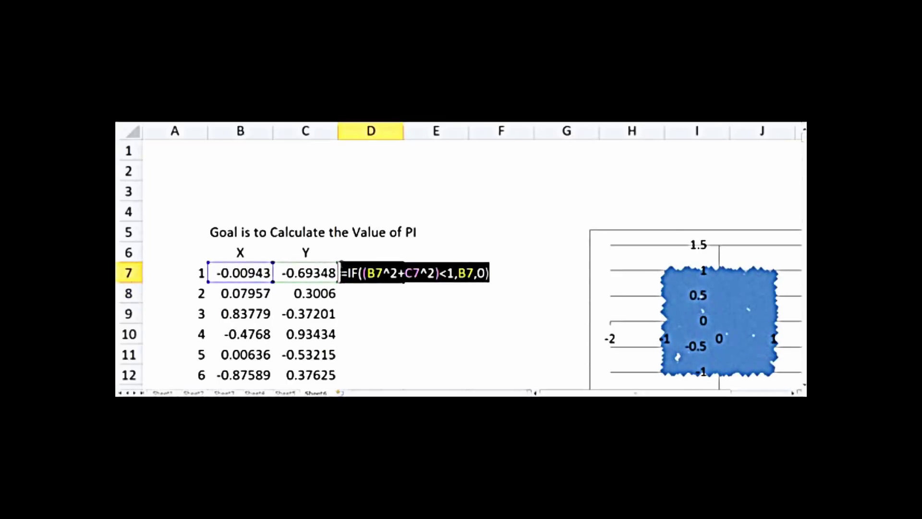
pyautogui.press('Return')
pyautogui.click(439, 270)
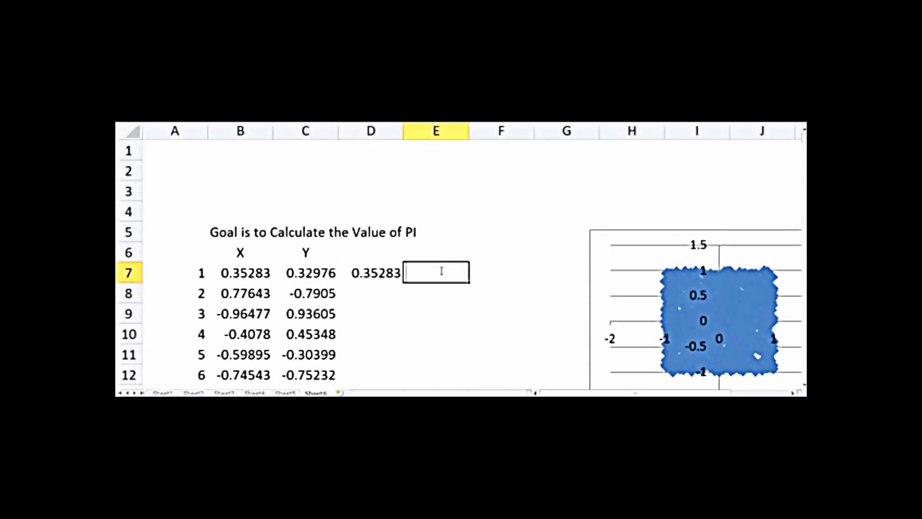
pyautogui.hotkey('ctrl', 'v')
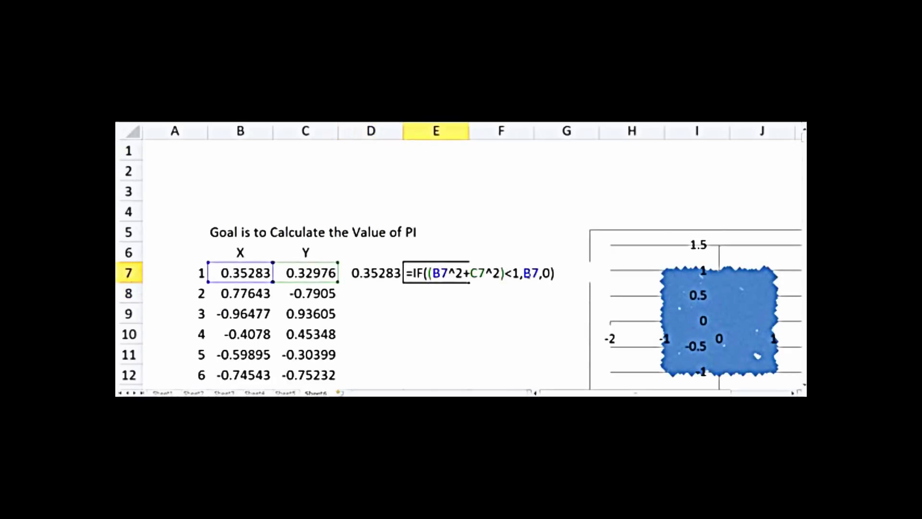
pyautogui.doubleClick(533, 273)
pyautogui.click(309, 271)
pyautogui.press('Return')
# Fill the D7:E7 formulas down to row 1006, alongside point number 1000.
pyautogui.moveTo(397, 274); pyautogui.dragTo(445, 267)
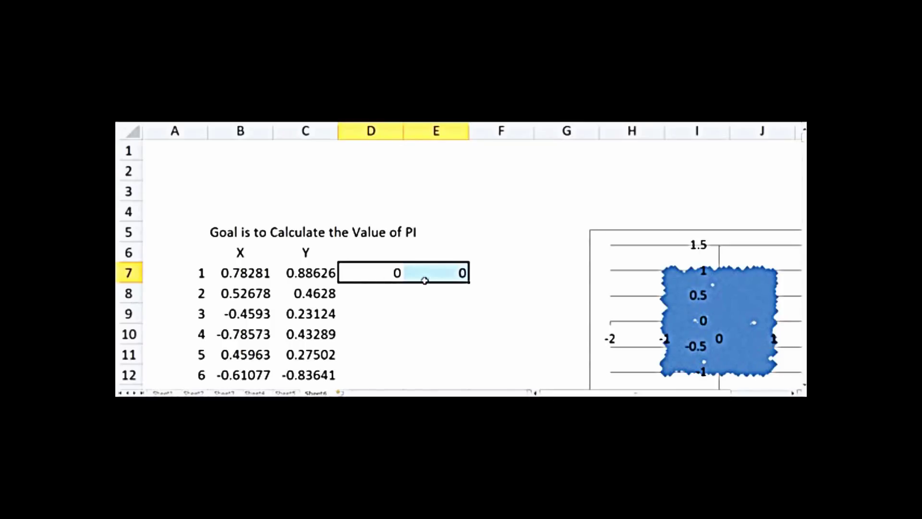
pyautogui.moveTo(469, 282); pyautogui.dragTo(471, 367)
pyautogui.click(488, 344)
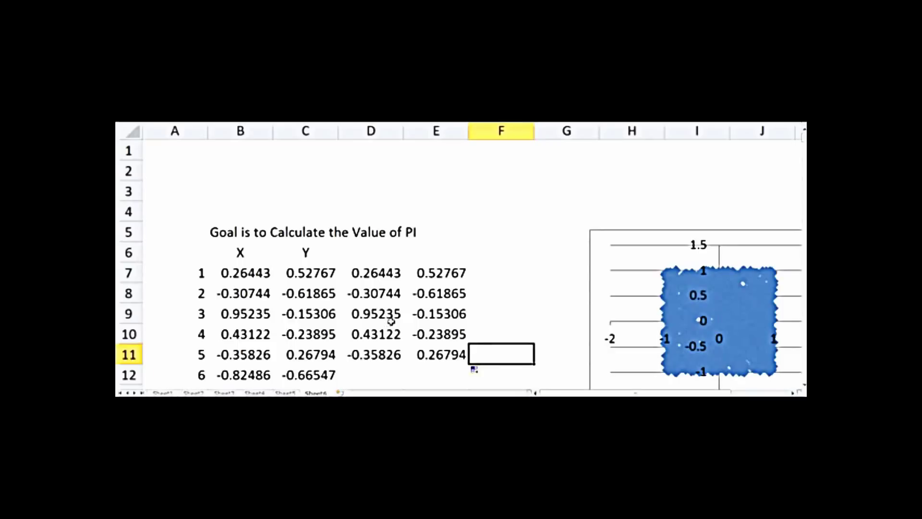
pyautogui.moveTo(369, 356); pyautogui.dragTo(423, 370)
pyautogui.click(614, 349)
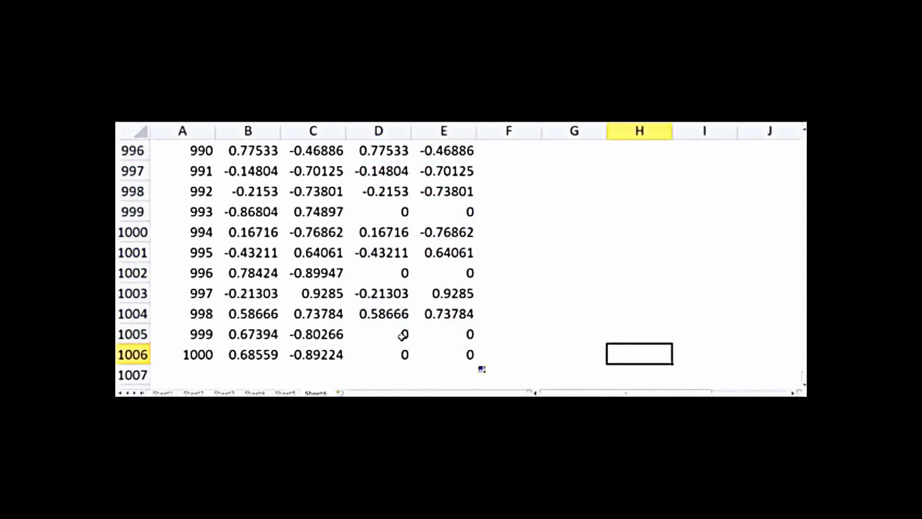
pyautogui.moveTo(403, 334); pyautogui.dragTo(438, 329)
pyautogui.click(380, 315)
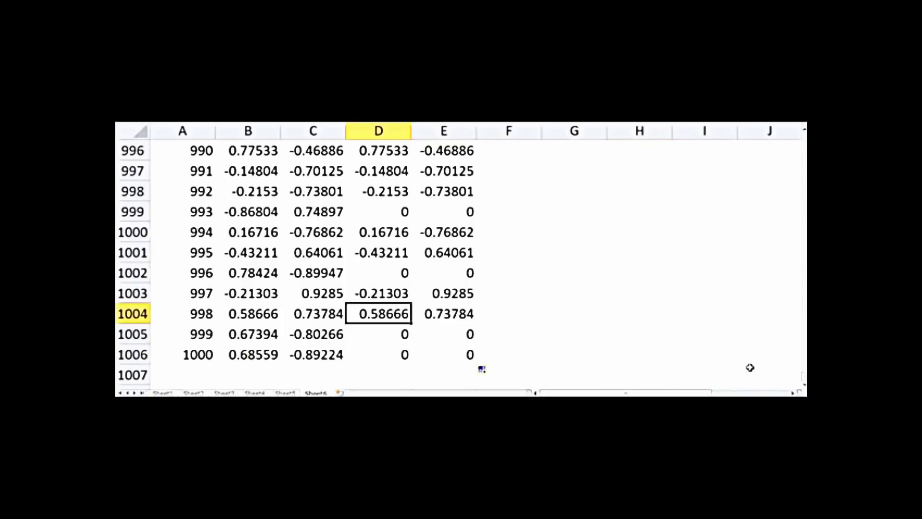
# Insert a markers-only scatter chart of columns D and E.
pyautogui.moveTo(803, 383); pyautogui.dragTo(803, 134)
pyautogui.click(450, 250)
pyautogui.moveTo(370, 130); pyautogui.dragTo(432, 130)
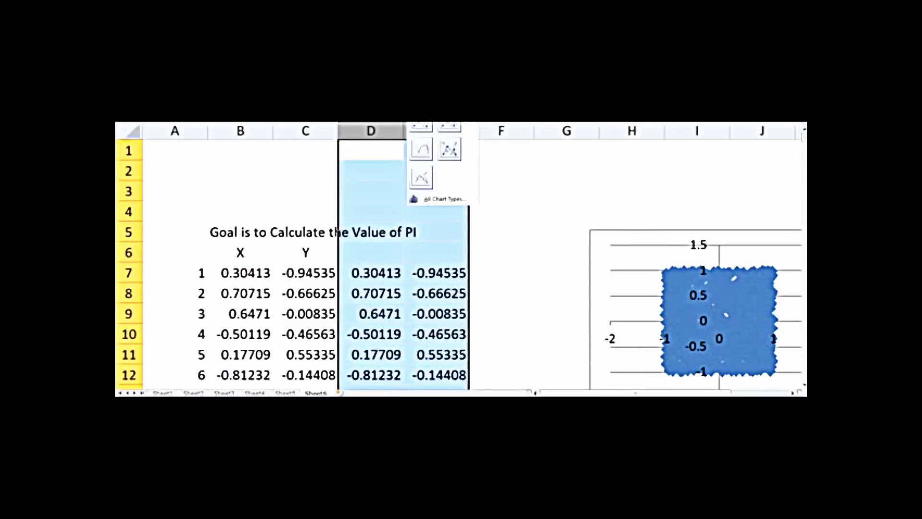
pyautogui.click(422, 132)
# Delete the legend and title of the new circle chart.
pyautogui.click(632, 314)
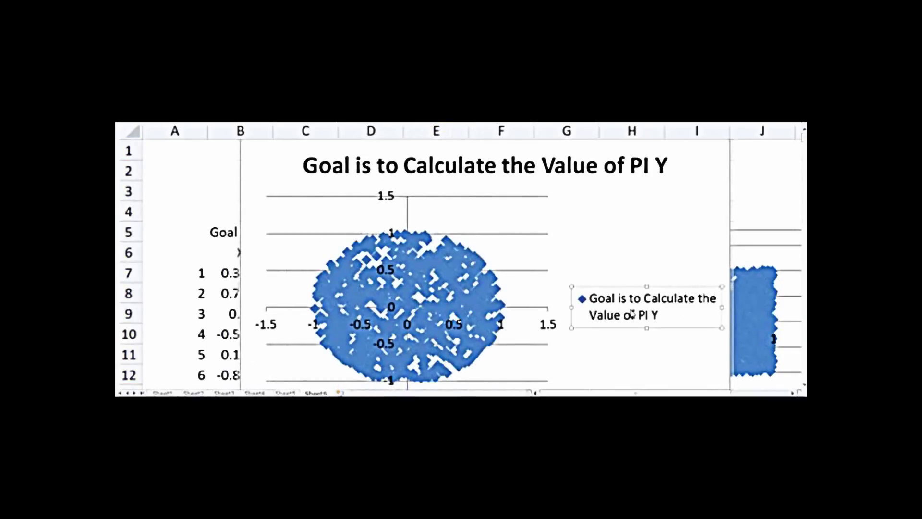
pyautogui.press('Delete')
pyautogui.click(518, 164)
pyautogui.press('Delete')
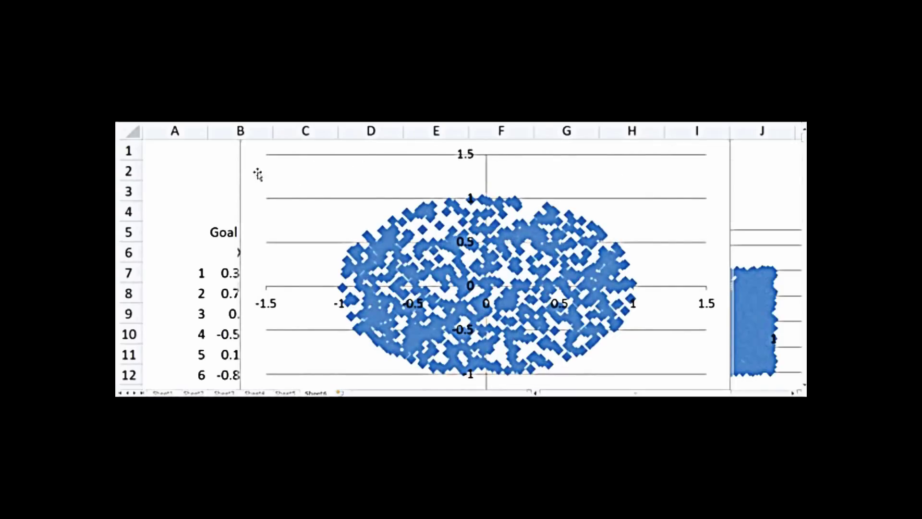
# Resize the circle chart until its points form a round circle, and move both charts beyond column H to clear columns F and G.
pyautogui.moveTo(240, 163); pyautogui.dragTo(533, 278)
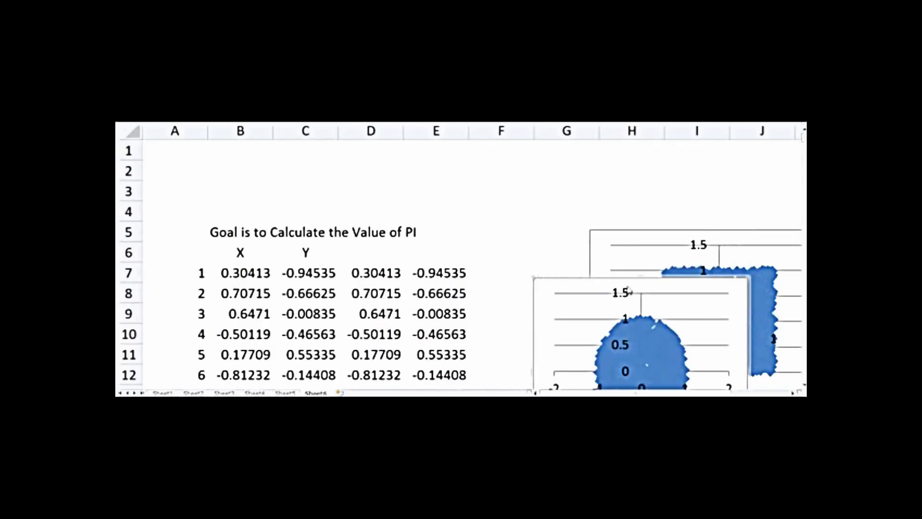
pyautogui.moveTo(641, 281); pyautogui.dragTo(486, 156)
pyautogui.moveTo(594, 342); pyautogui.dragTo(614, 338)
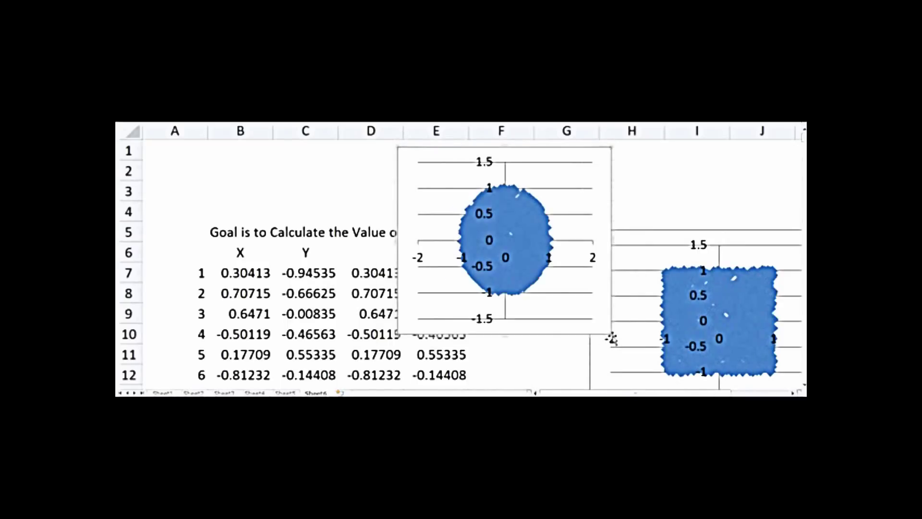
pyautogui.moveTo(611, 334); pyautogui.dragTo(642, 332)
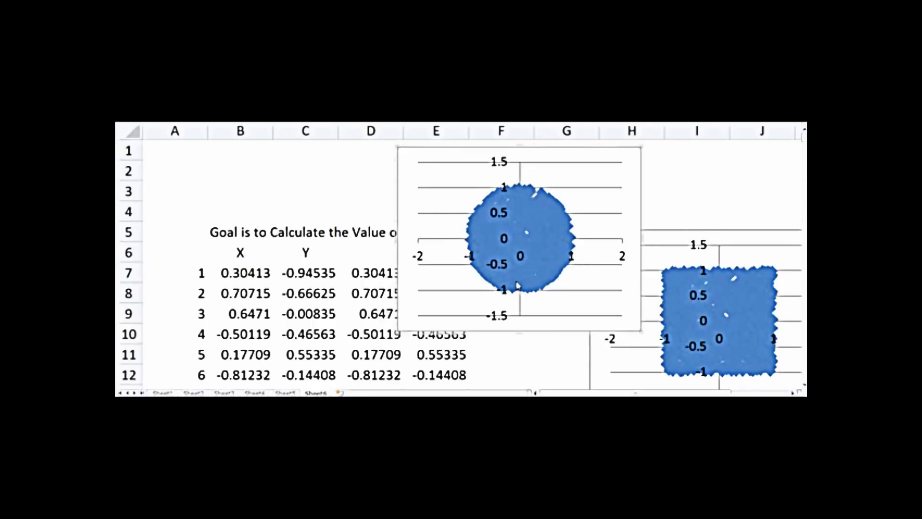
pyautogui.moveTo(586, 154); pyautogui.dragTo(766, 240)
pyautogui.moveTo(680, 233); pyautogui.dragTo(744, 237)
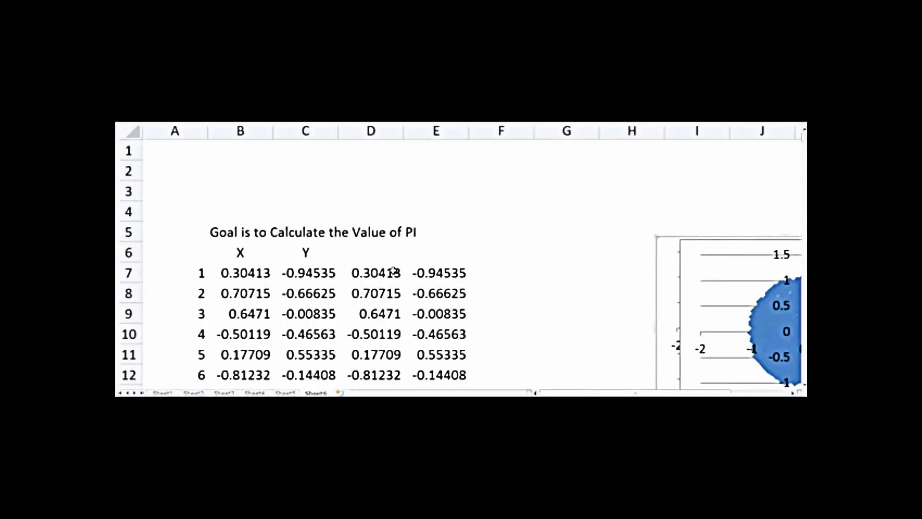
# Copy the D7 formula text into F7 and change its results to 1 and 0: =IF((B7^2+C7^2)<1,1,0).
pyautogui.doubleClick(390, 273)
pyautogui.moveTo(340, 273); pyautogui.dragTo(525, 273)
pyautogui.hotkey('ctrl', 'c')
pyautogui.press('Return')
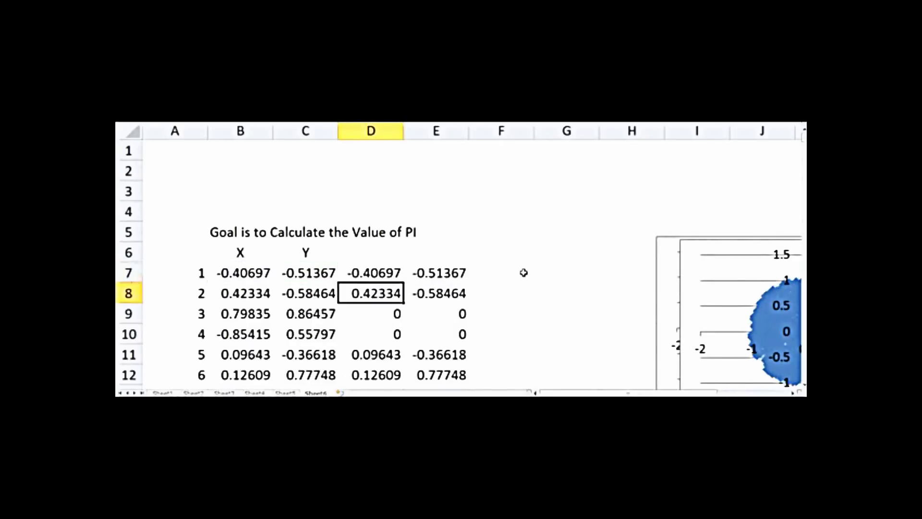
pyautogui.doubleClick(504, 272)
pyautogui.hotkey('ctrl', 'v')
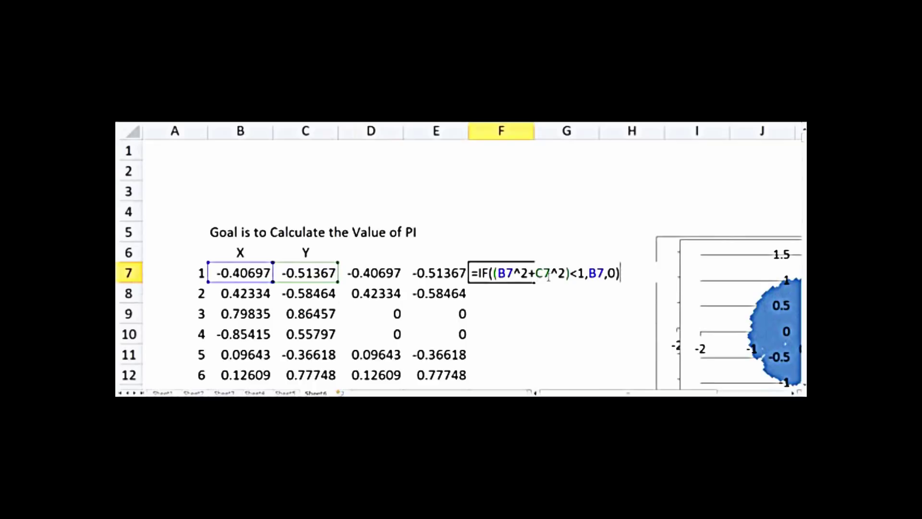
pyautogui.press('Left')
pyautogui.hotkey('shift', 'Left')
pyautogui.hotkey('shift', 'Left')
pyautogui.hotkey('shift', 'Left')
pyautogui.hotkey('shift', 'Left')
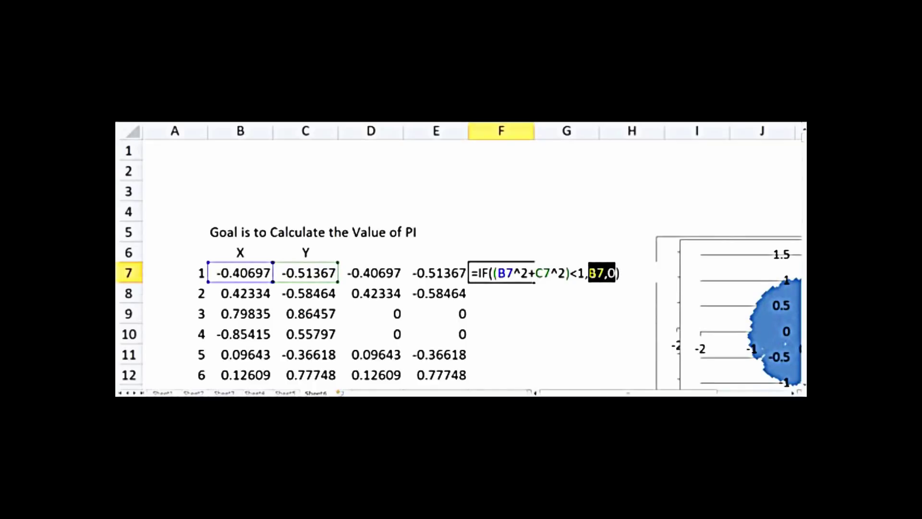
pyautogui.write('1,0')
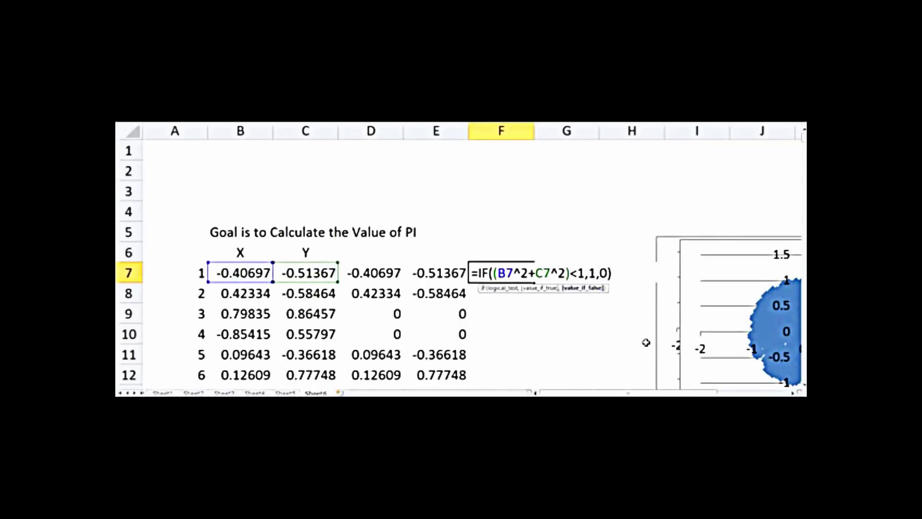
pyautogui.press('Return')
# Paste the same formula into G7 and make it return 1 in both cases: =IF((B7^2+C7^2)<1,1,1).
pyautogui.click(555, 273)
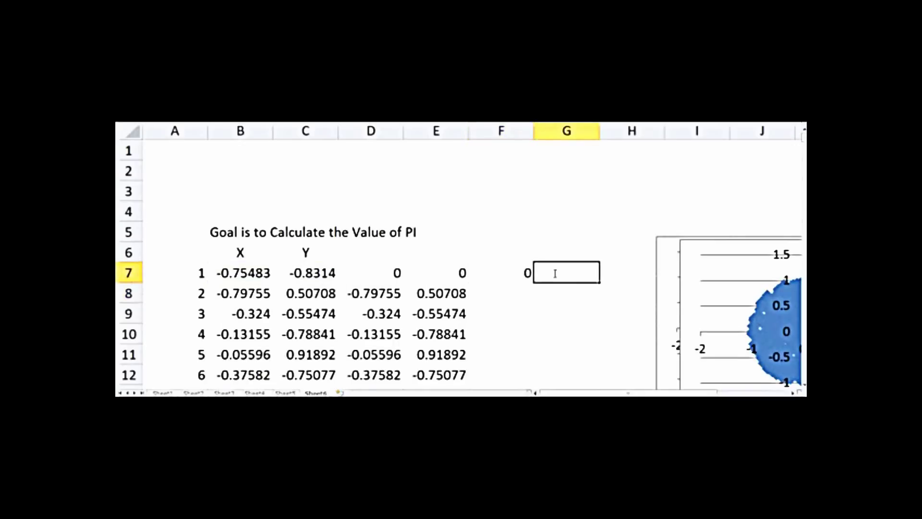
pyautogui.hotkey('ctrl', 'v')
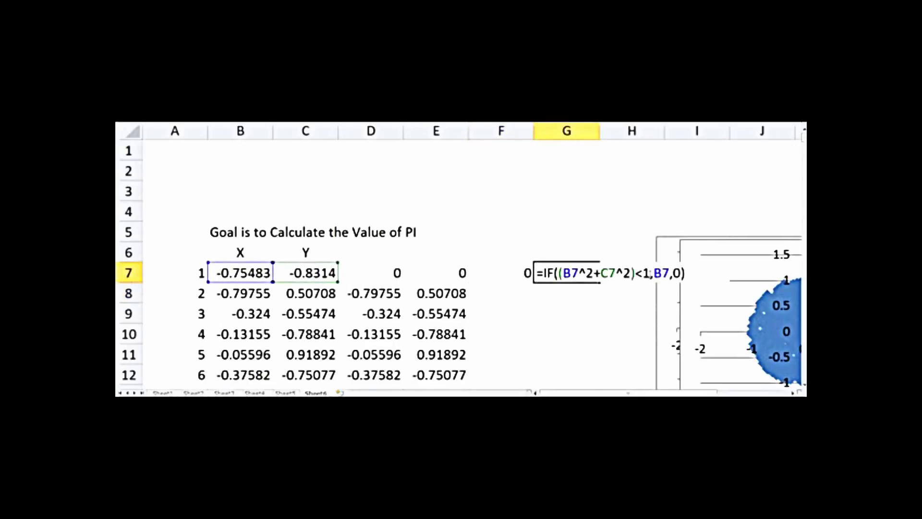
pyautogui.click(680, 274)
pyautogui.press('BackSpace')
pyautogui.press('BackSpace')
pyautogui.press('BackSpace')
pyautogui.press('BackSpace')
pyautogui.write('1,')
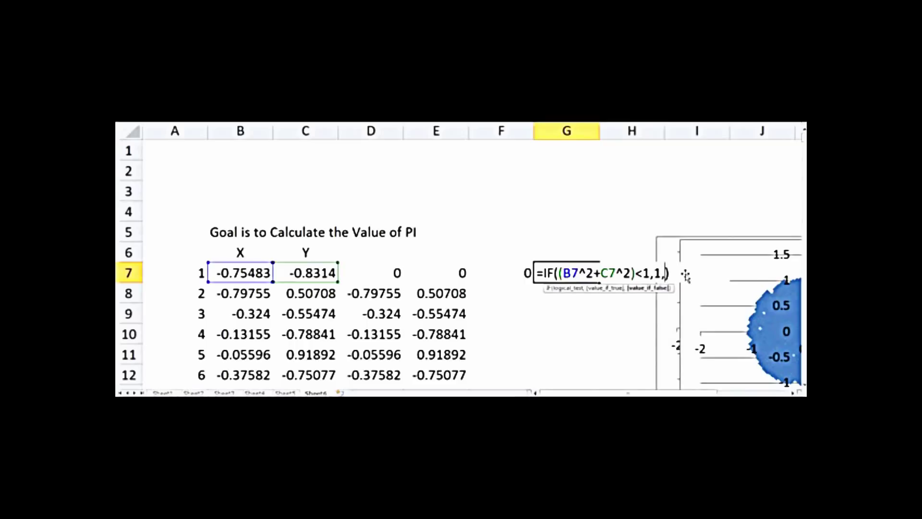
pyautogui.write('1')
pyautogui.press('Return')
# Fill the F7:G7 counting formulas down alongside all the numbered points.
pyautogui.click(582, 272)
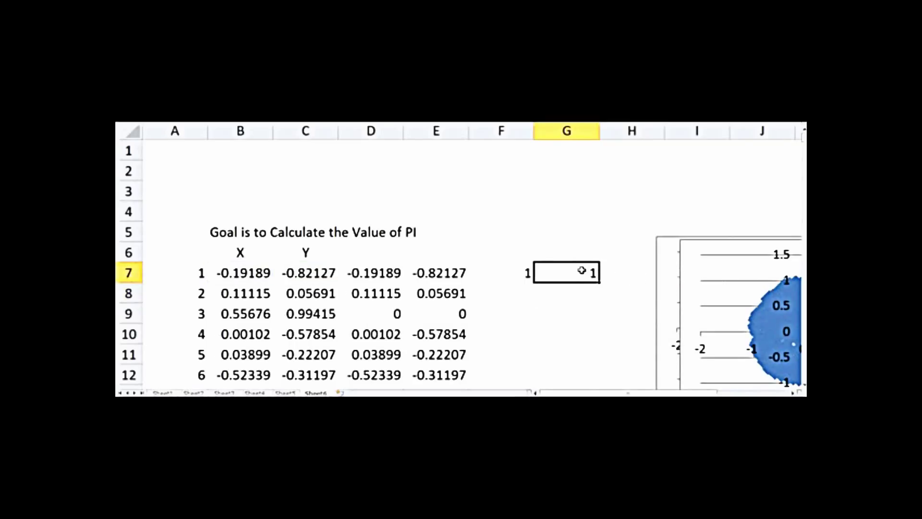
pyautogui.click(512, 266)
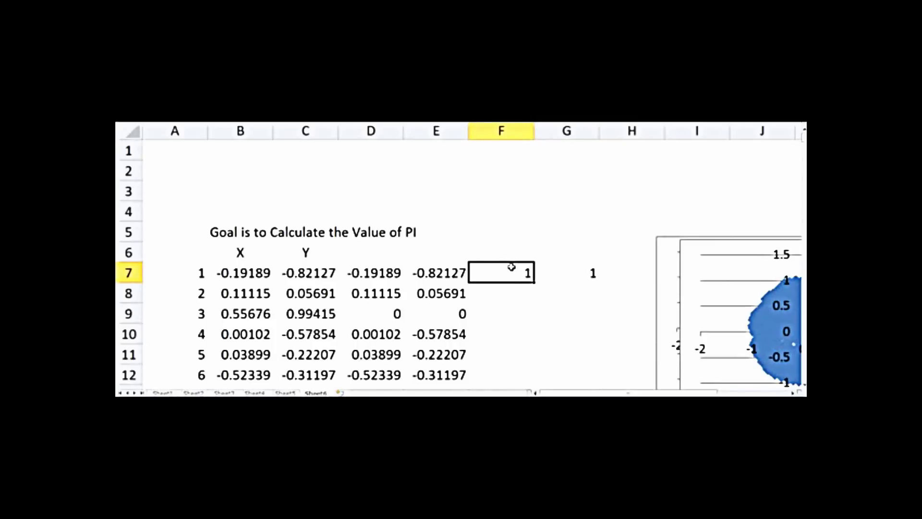
pyautogui.moveTo(514, 268); pyautogui.dragTo(611, 368)
pyautogui.moveTo(804, 374); pyautogui.dragTo(801, 141)
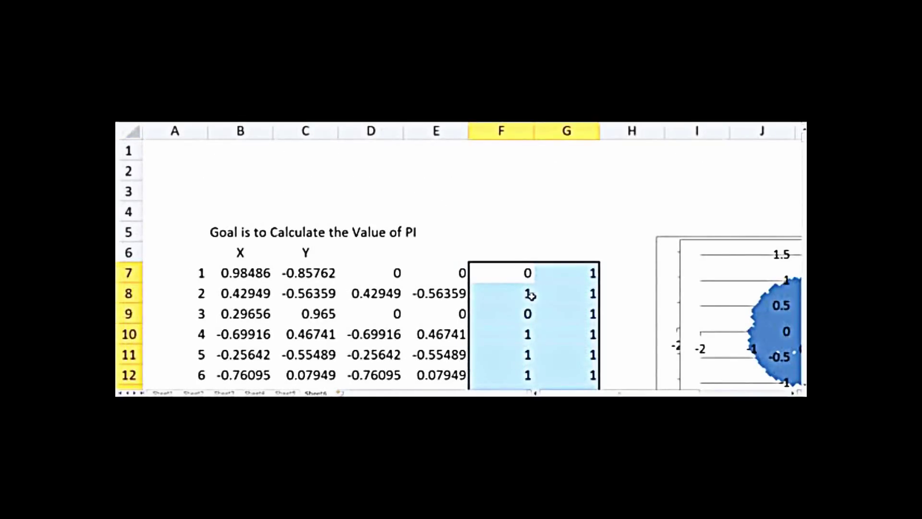
pyautogui.moveTo(567, 271); pyautogui.dragTo(566, 384)
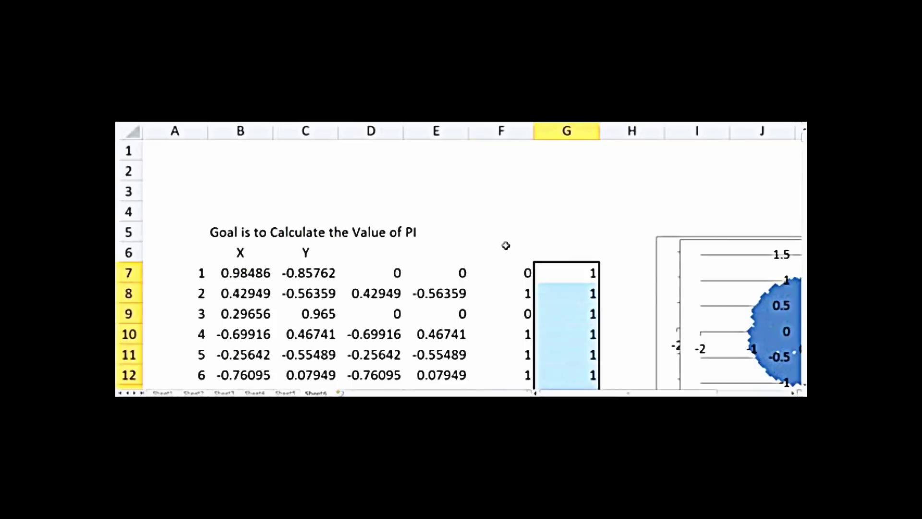
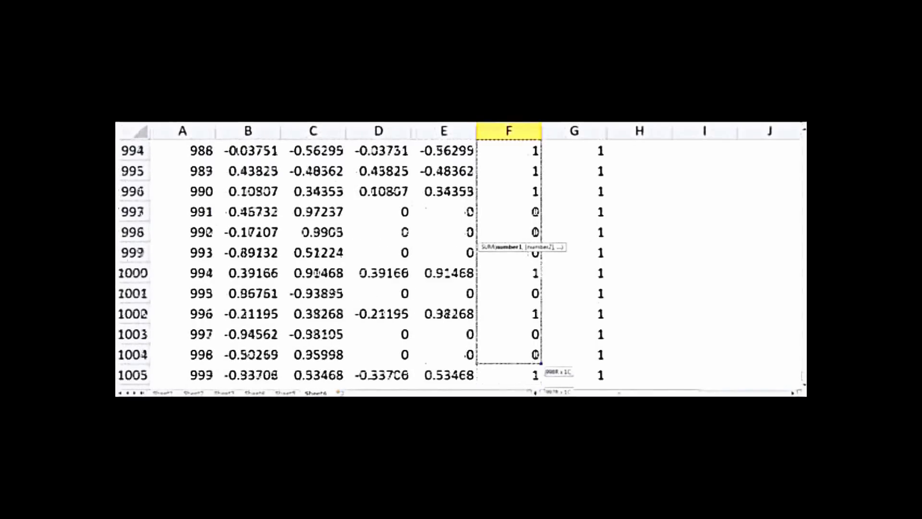
# Total the inside-circle counts F7:F1006 with a SUM in F6 and copy that formula into G6 for all points.
pyautogui.press('Return')
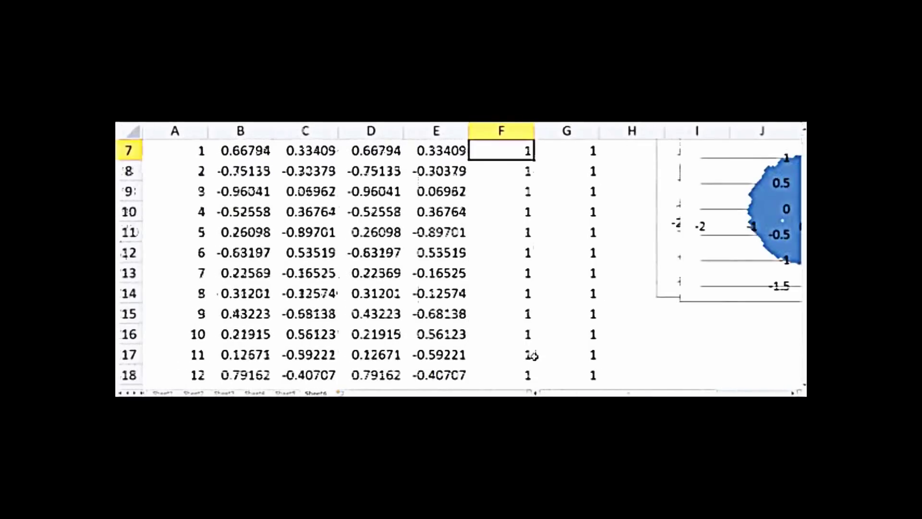
pyautogui.scroll(2, 505, 212)
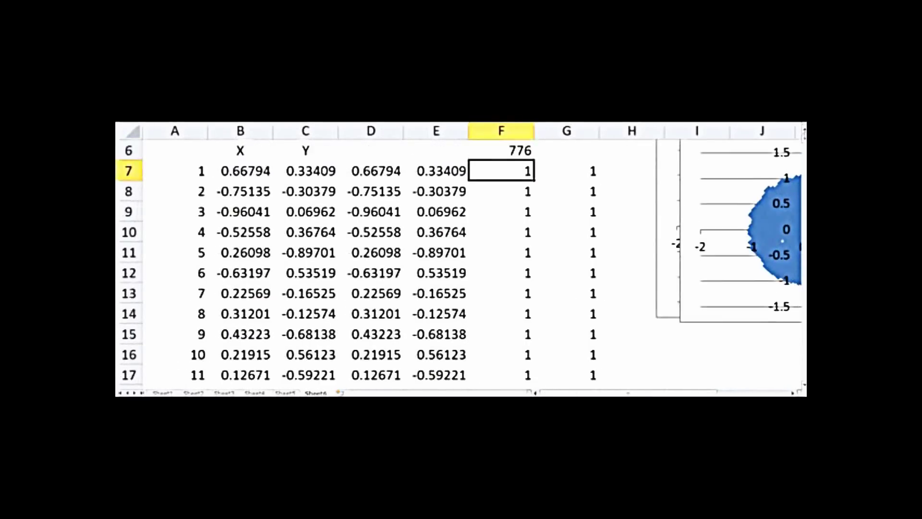
pyautogui.click(504, 208)
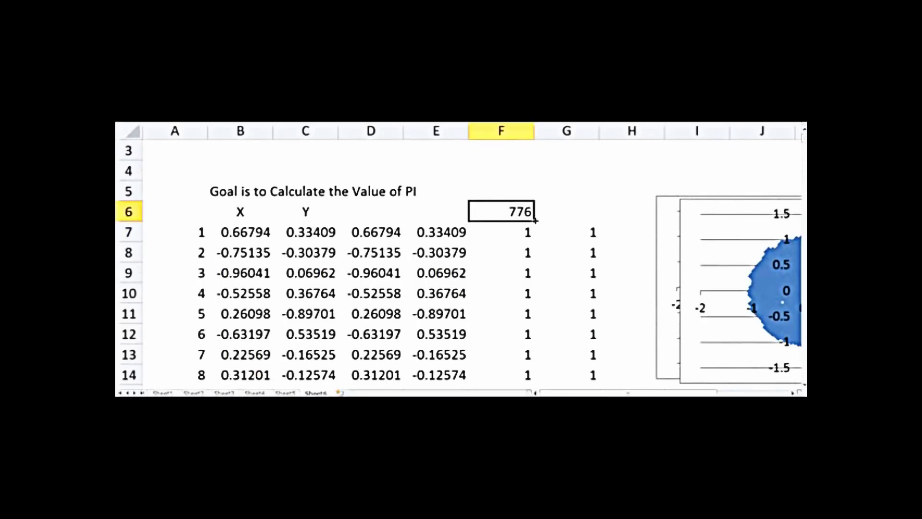
pyautogui.moveTo(535, 220); pyautogui.dragTo(585, 218)
pyautogui.click(563, 259)
pyautogui.click(573, 212)
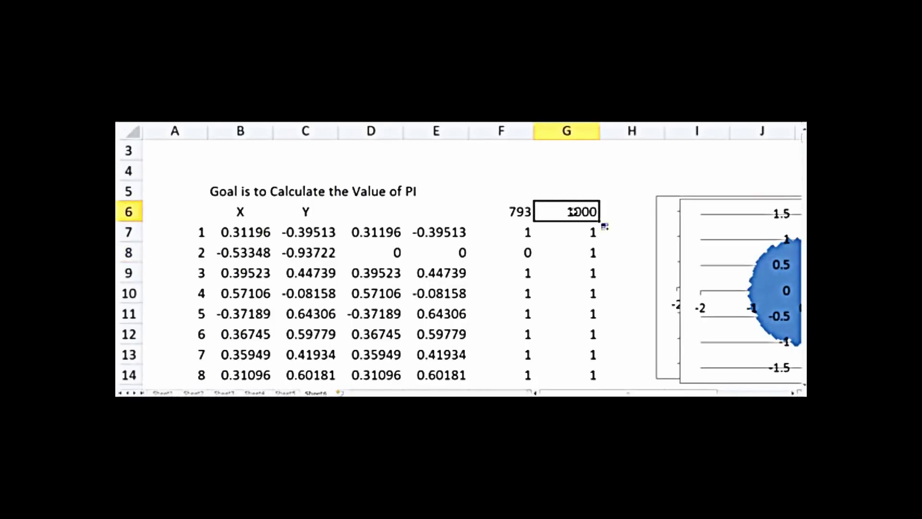
pyautogui.click(521, 212)
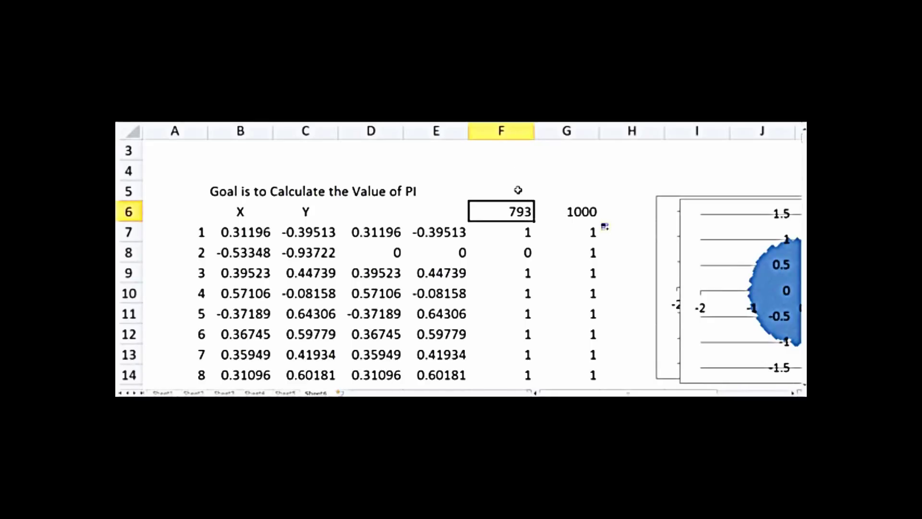
pyautogui.click(581, 218)
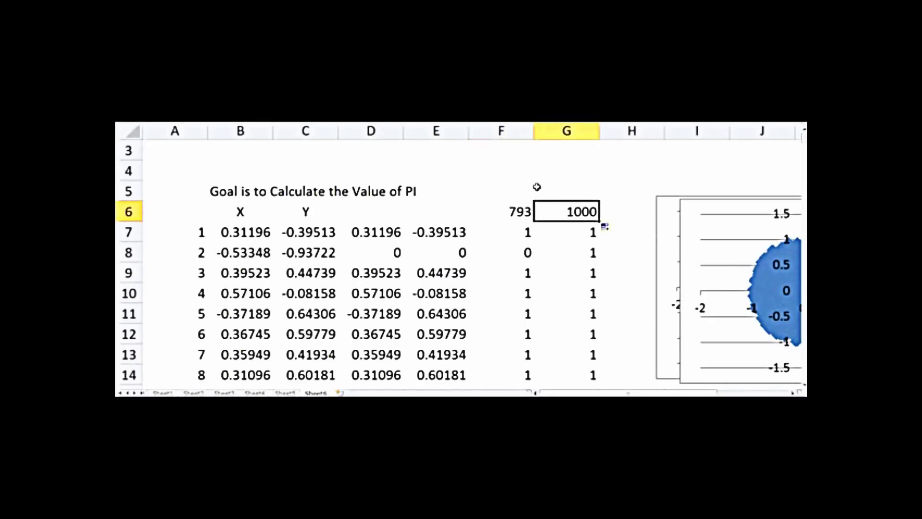
# Label the ratio in F4 as "Area of Circle / Area of Rectangle".
pyautogui.click(509, 172)
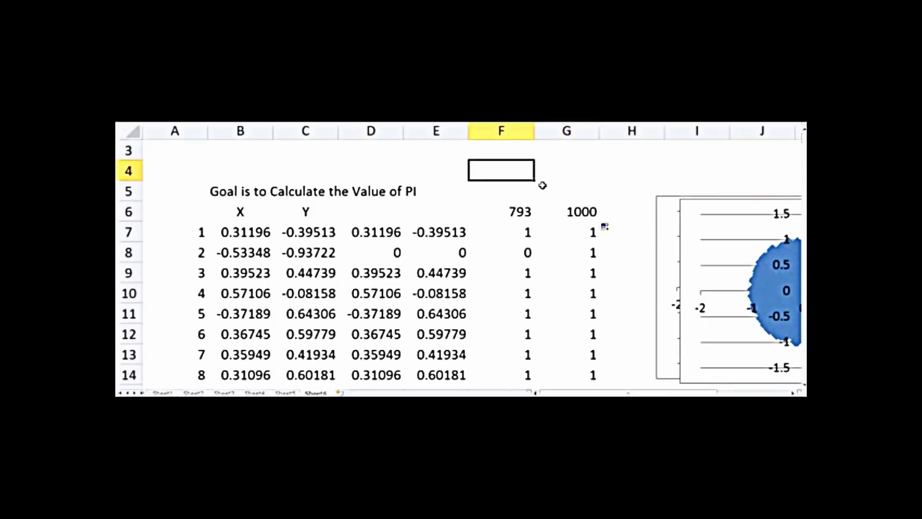
pyautogui.write('Area')
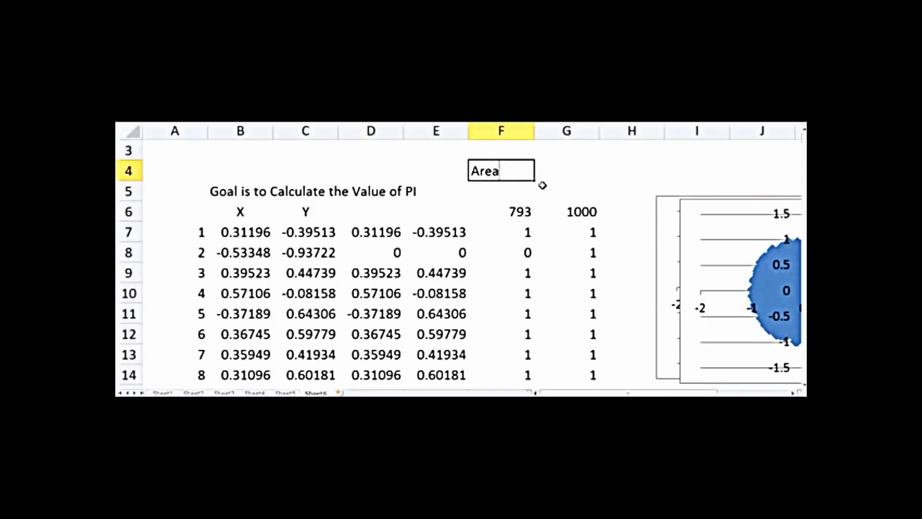
pyautogui.write(' of Circle /')
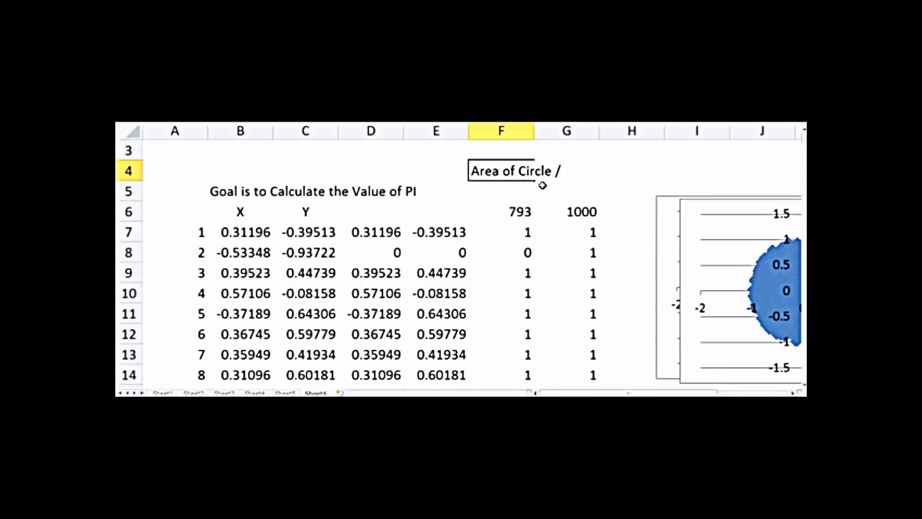
pyautogui.write(' Area of ')
pyautogui.write('Rectangle')
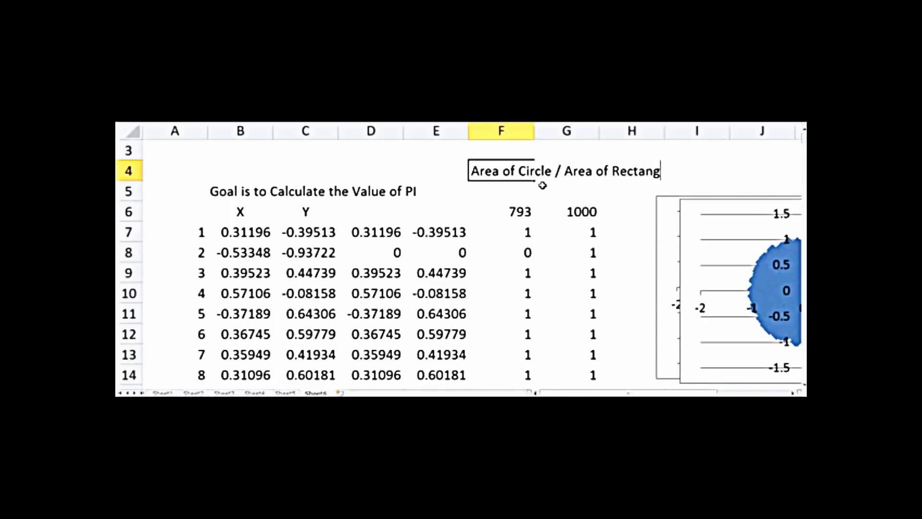
pyautogui.click(542, 186)
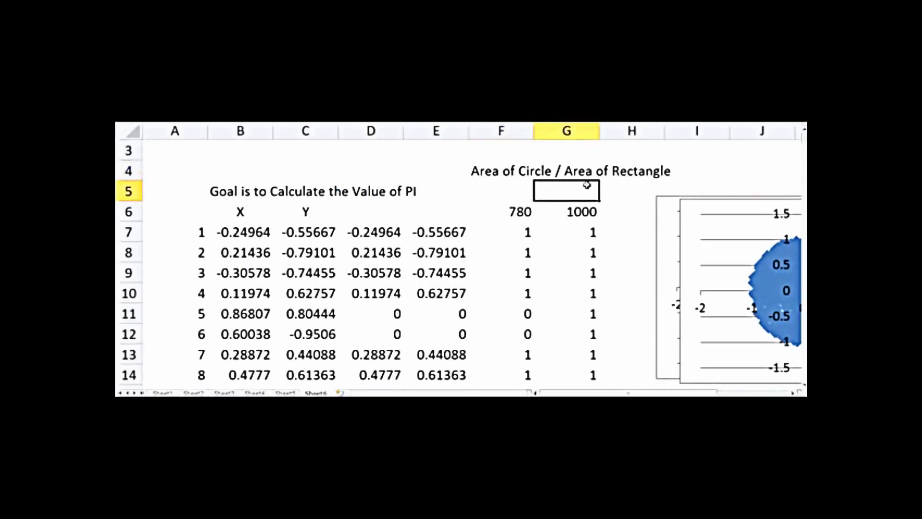
# Calculate the area ratio in J4 by dividing the F6 total by the G6 total.
pyautogui.click(732, 173)
pyautogui.write('=')
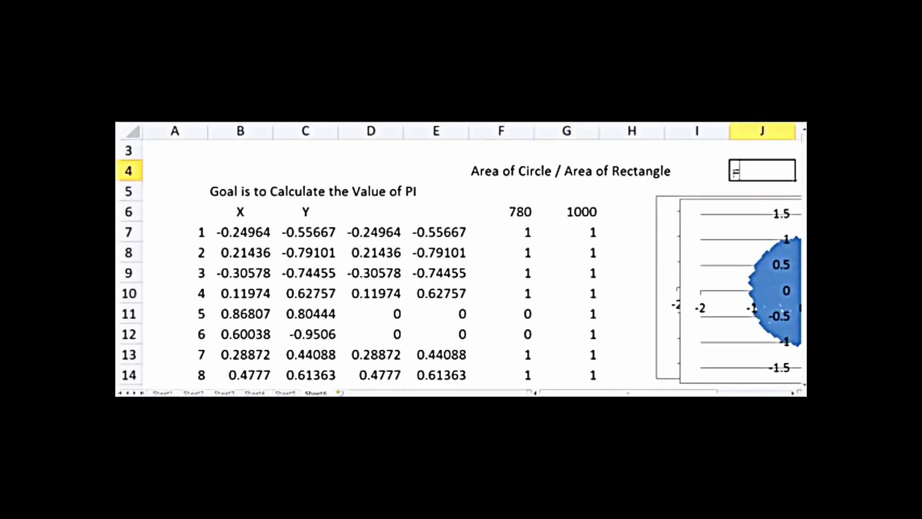
pyautogui.click(516, 212)
pyautogui.write('/')
pyautogui.click(567, 211)
pyautogui.press('Return')
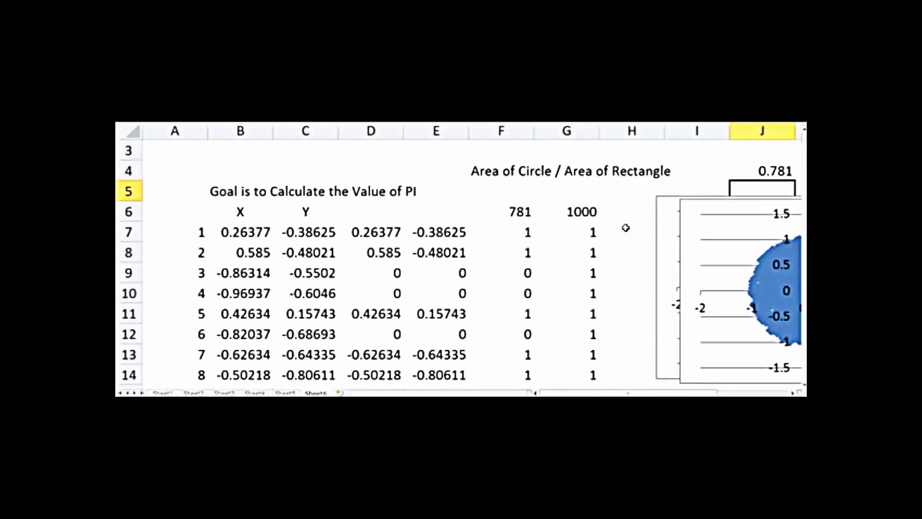
# Move the charts down to clear the cells below J4, and estimate PI in J5 with =J4*4.
pyautogui.click(694, 204)
pyautogui.moveTo(704, 197); pyautogui.dragTo(729, 261)
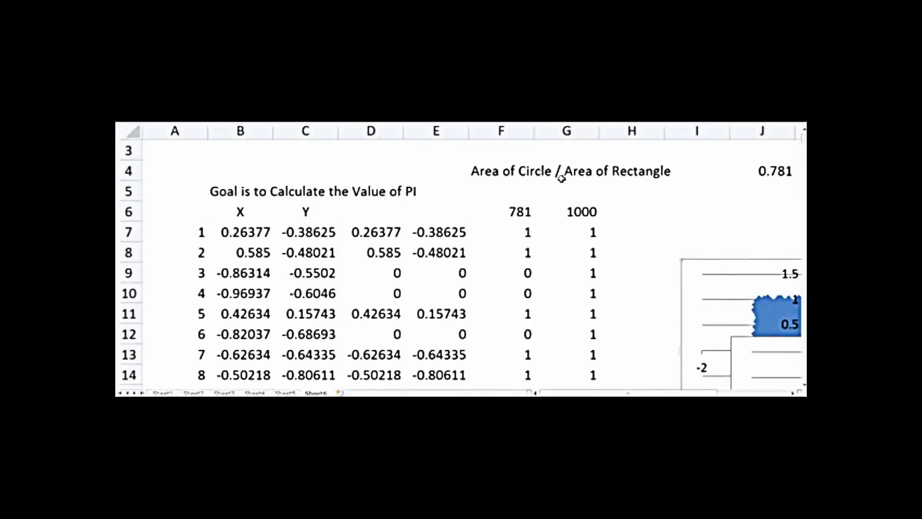
pyautogui.click(742, 192)
pyautogui.write('=')
pyautogui.press('Up')
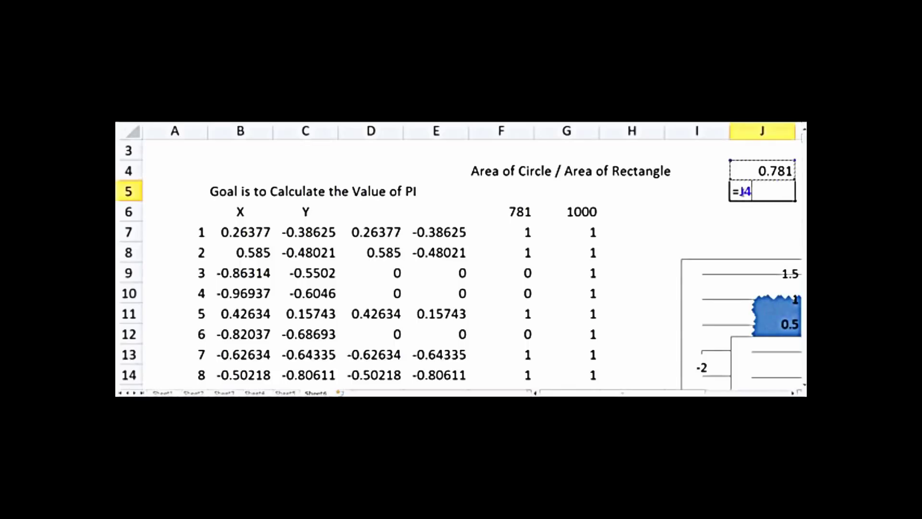
pyautogui.write('*4')
pyautogui.press('Return')
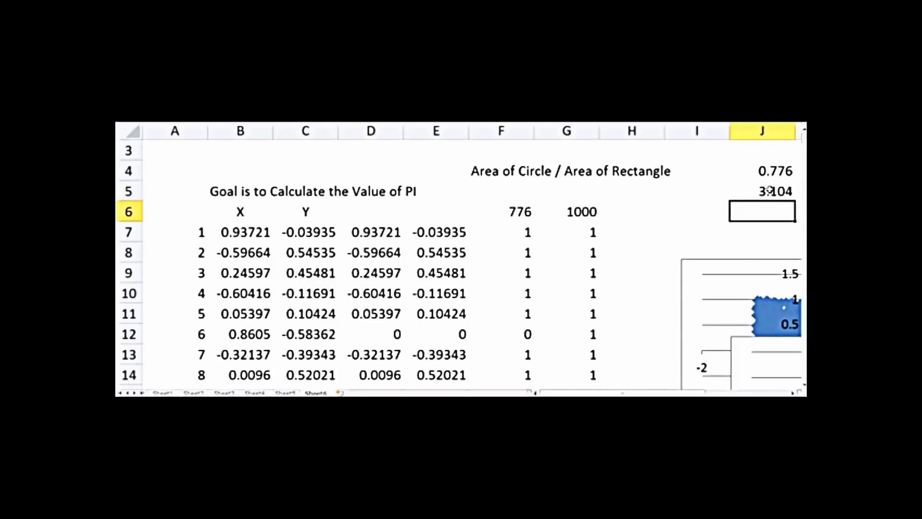
# Review the J5 formula and re-enter it unchanged to see the PI estimate for fresh random points.
pyautogui.click(677, 236)
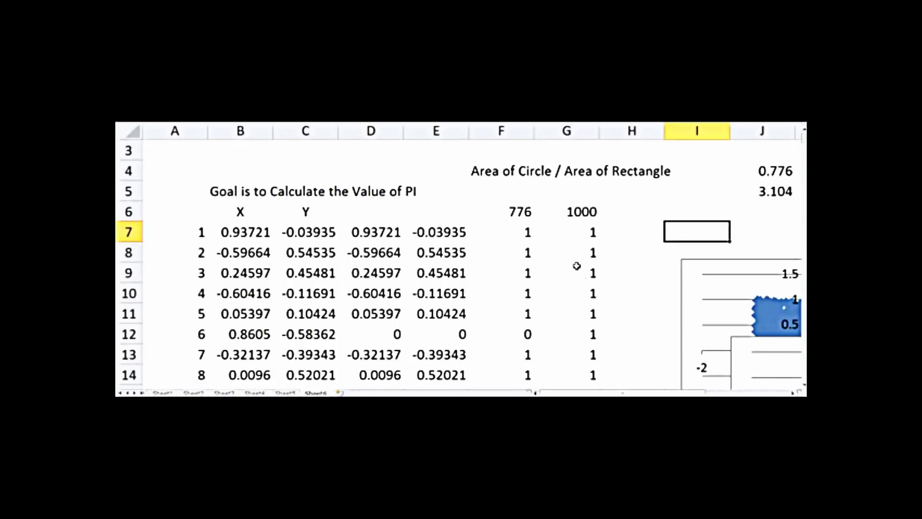
pyautogui.doubleClick(779, 192)
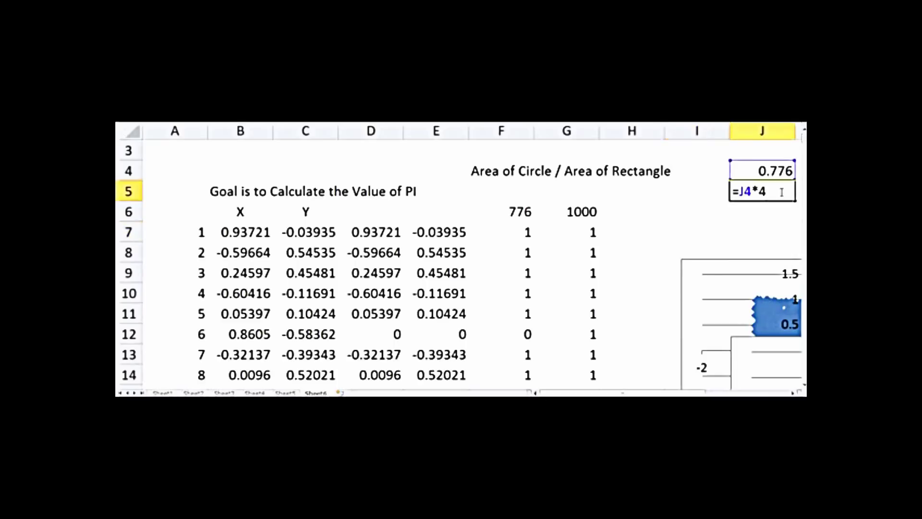
pyautogui.press('Return')
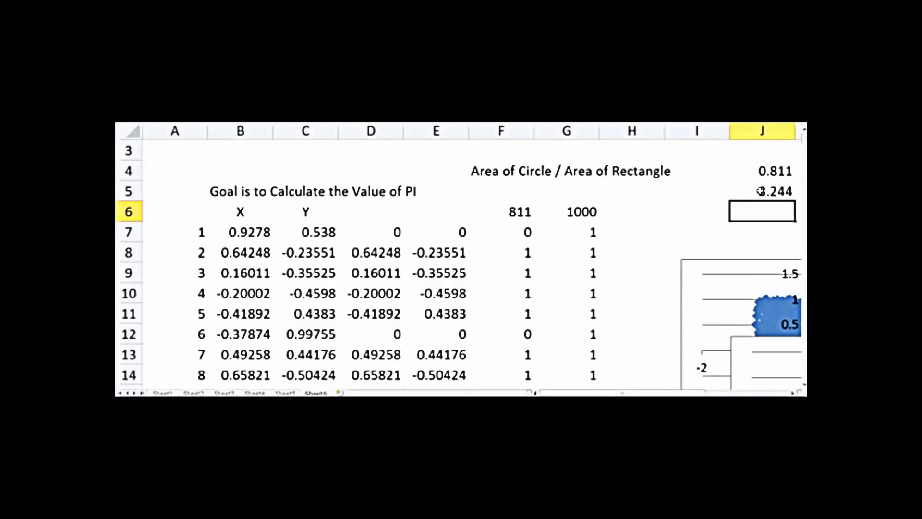
pyautogui.click(761, 191)
pyautogui.doubleClick(761, 191)
pyautogui.press('Return')
pyautogui.click(619, 240)
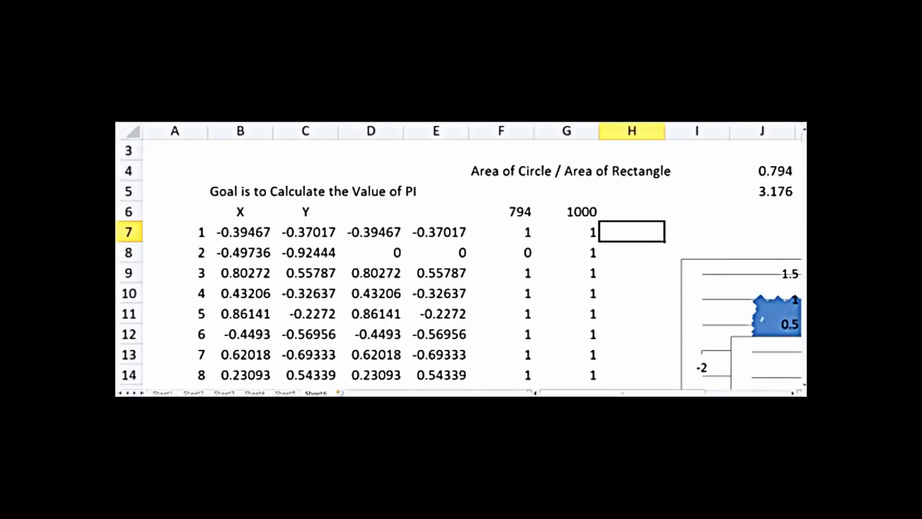
# Fill the last rows of columns A to G down to row 12031, extending the point numbering to 12025.
pyautogui.moveTo(803, 144); pyautogui.dragTo(803, 383)
pyautogui.scroll(-1, 434, 366)
pyautogui.moveTo(214, 317); pyautogui.dragTo(469, 378)
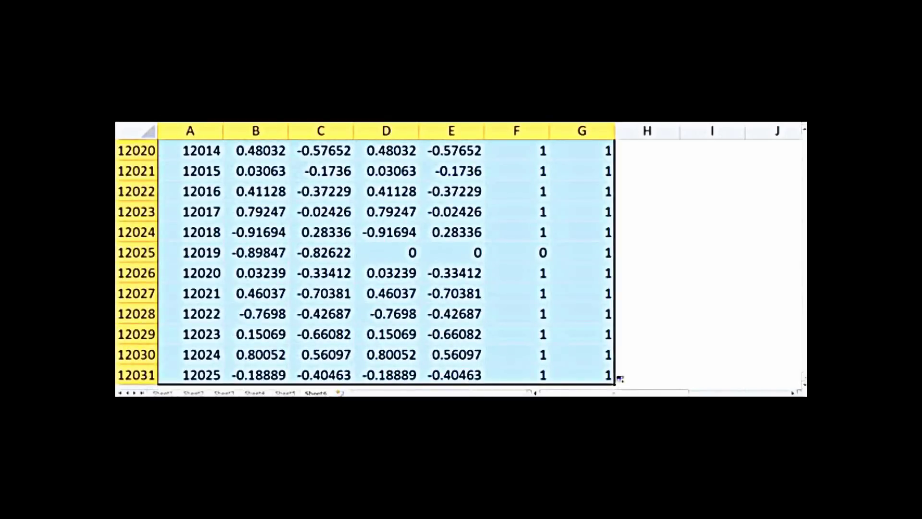
# Extend the F6 sum to F7:F10006 and copy the formula into G6 so both totals cover 10000 points.
pyautogui.moveTo(803, 378); pyautogui.dragTo(803, 140)
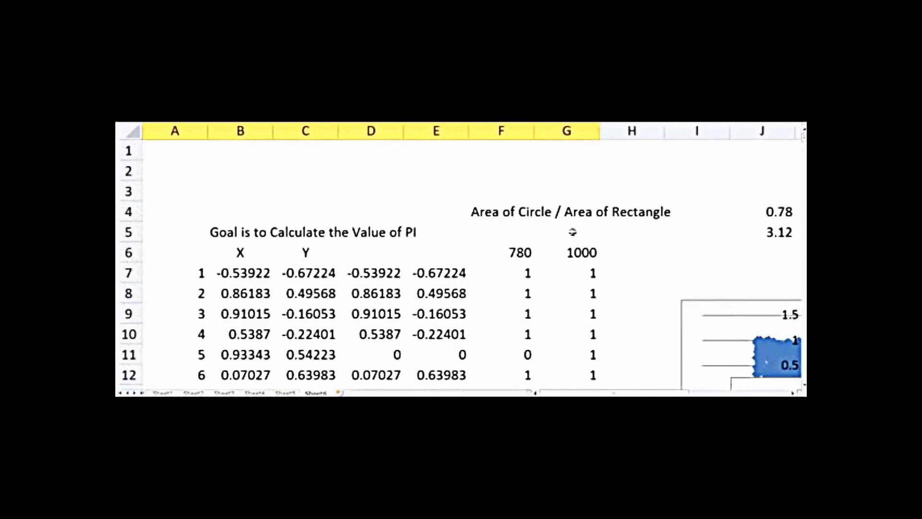
pyautogui.doubleClick(501, 251)
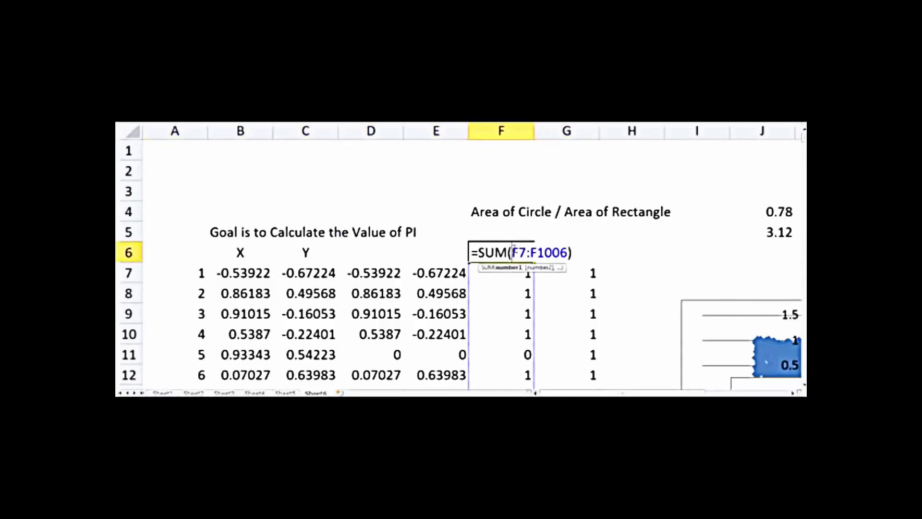
pyautogui.click(559, 252)
pyautogui.write('0')
pyautogui.press('Return')
pyautogui.click(510, 248)
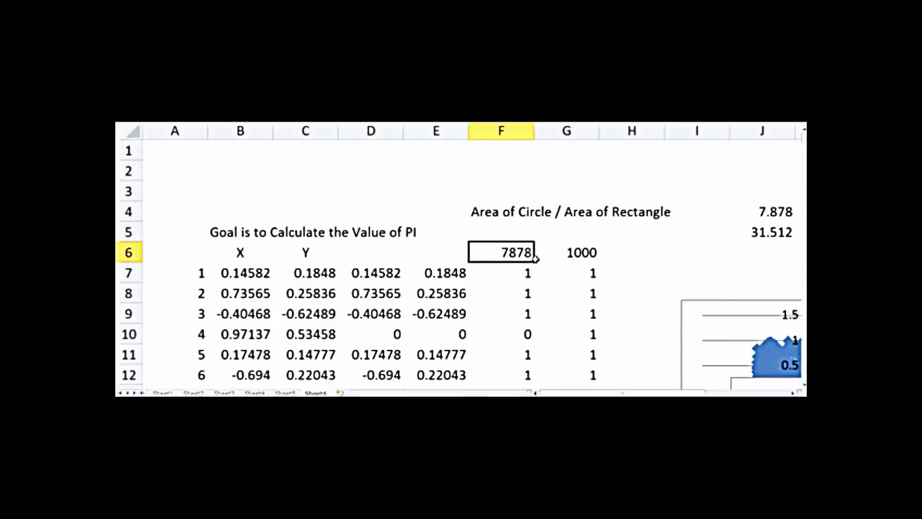
pyautogui.moveTo(534, 262); pyautogui.dragTo(589, 265)
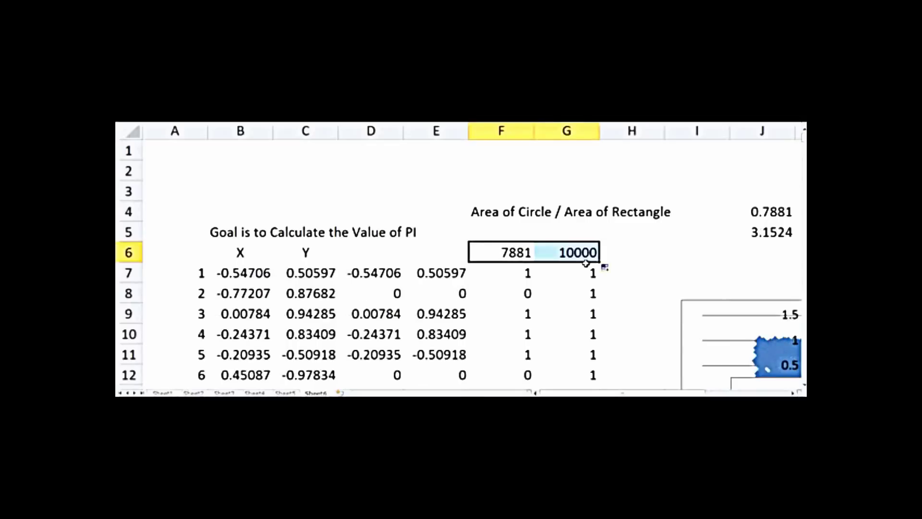
pyautogui.click(642, 255)
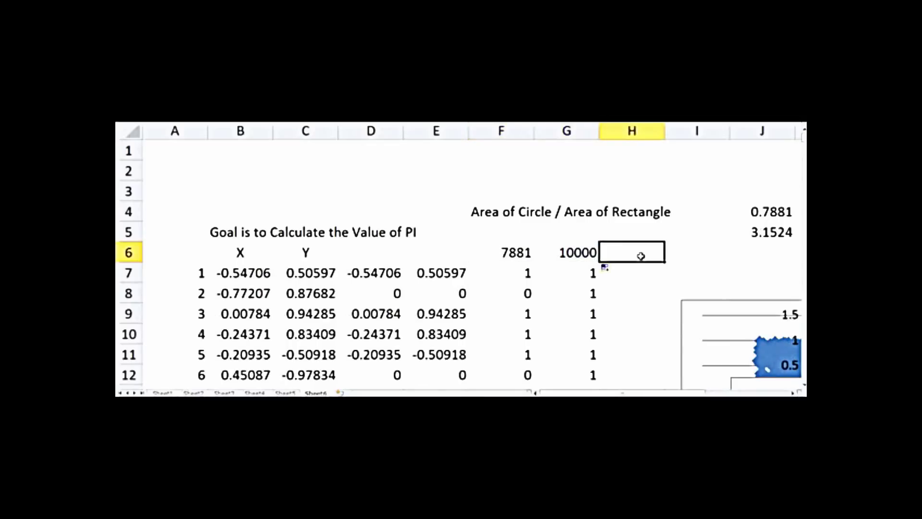
# Recalculate the sheet several times to compare the PI estimates in J5 from 10000 random points.
pyautogui.doubleClick(763, 235)
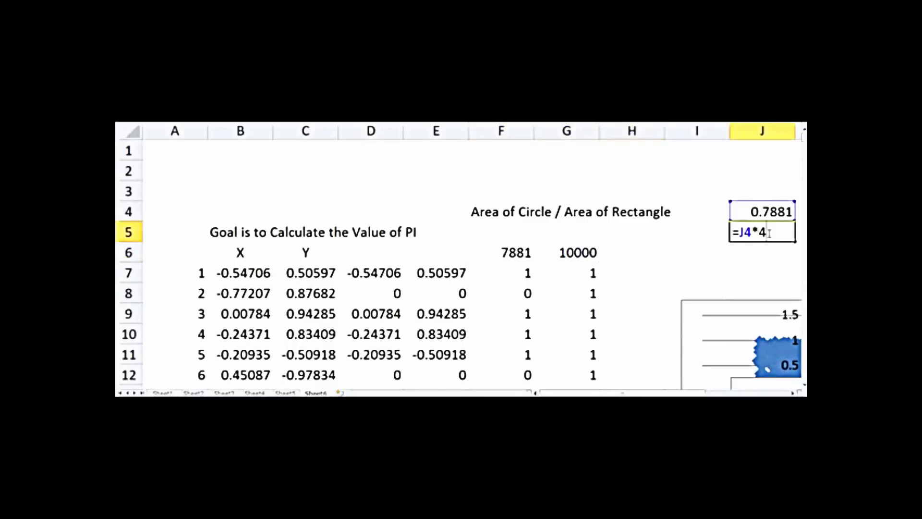
pyautogui.press('Return')
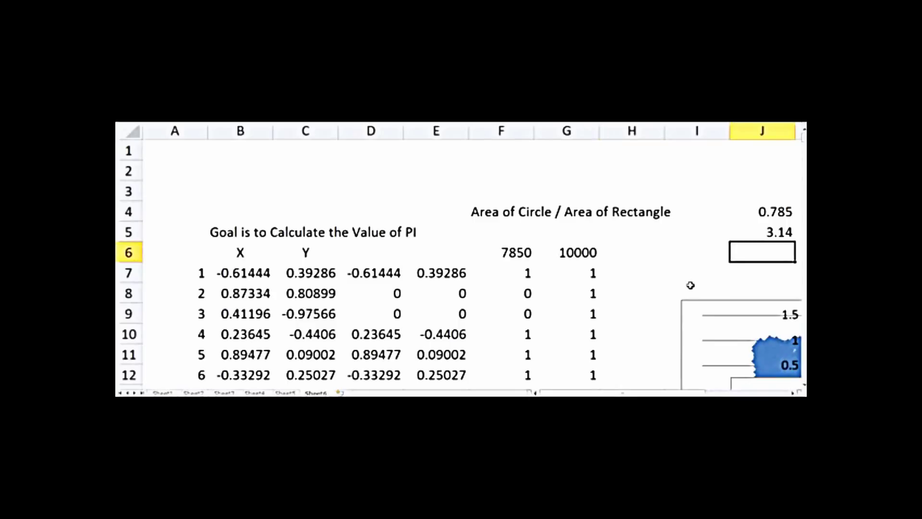
pyautogui.click(695, 250)
pyautogui.press('F9')
pyautogui.press('Return')
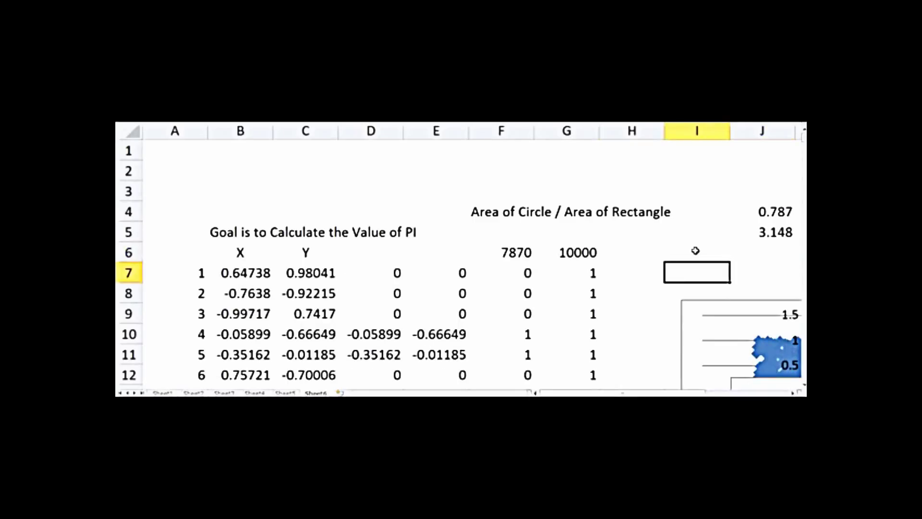
pyautogui.click(695, 251)
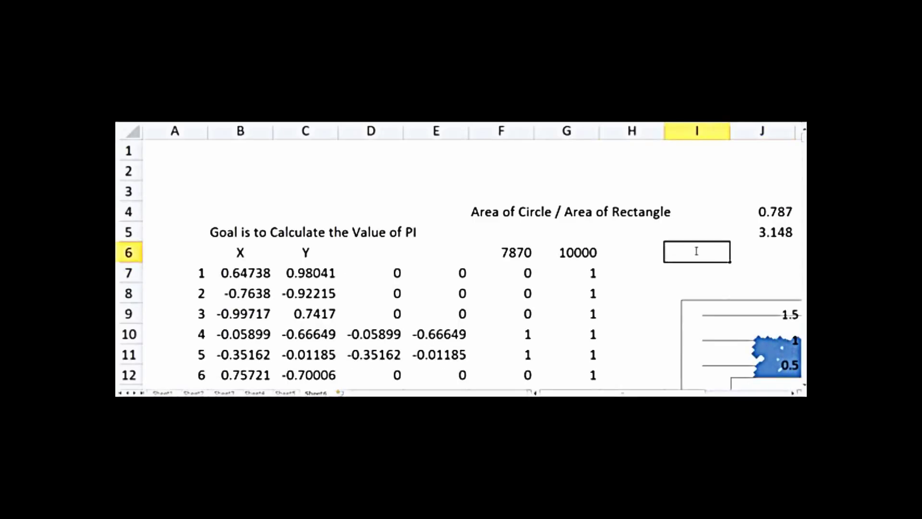
pyautogui.press('F9')
pyautogui.press('Return')
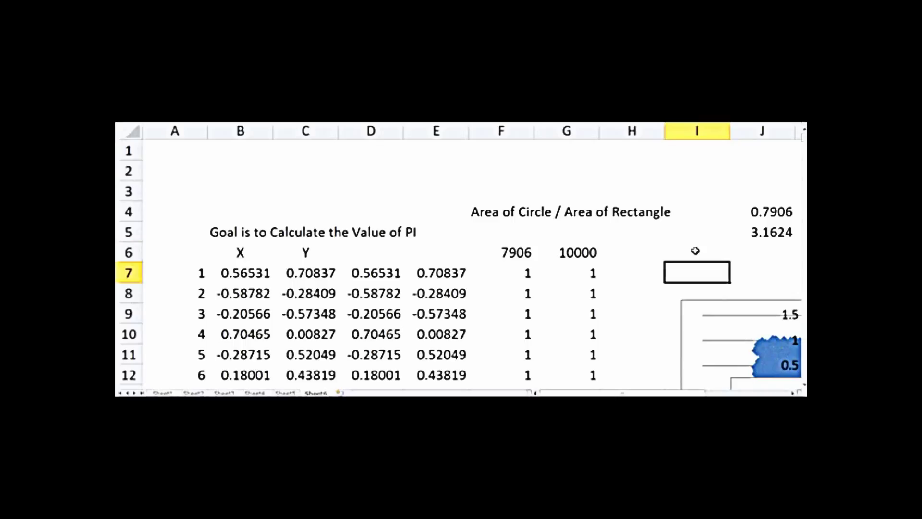